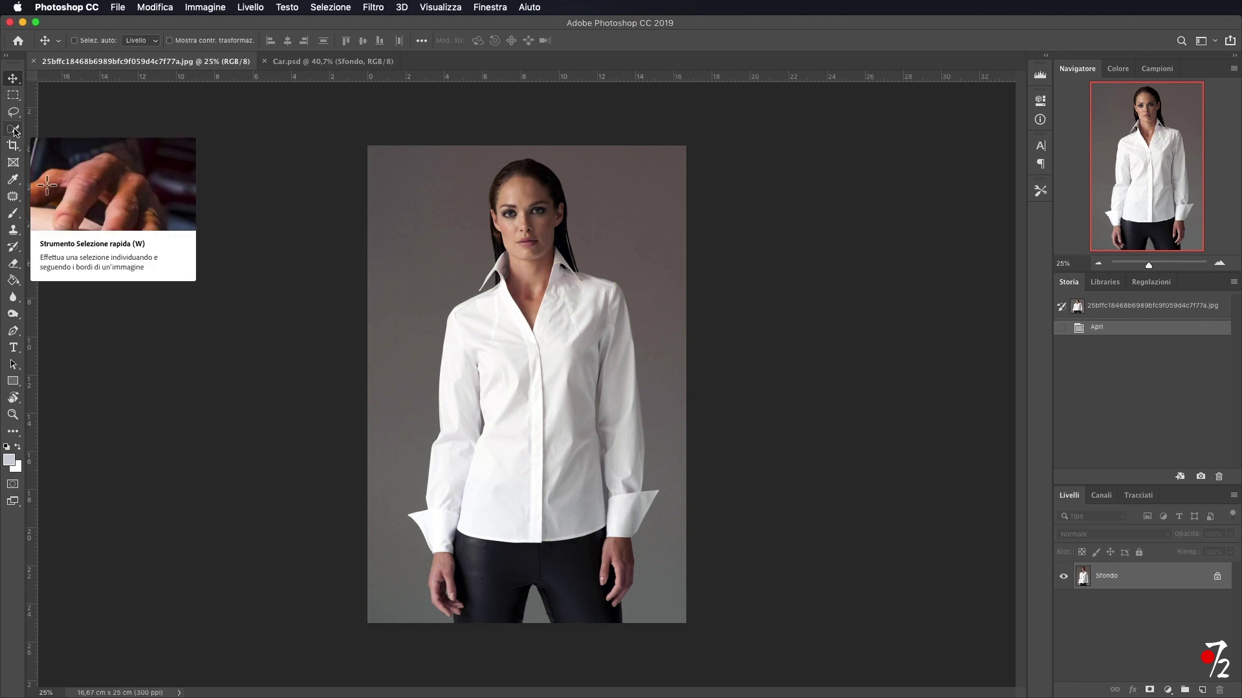
Select the white shirt's body, both sleeves and cuffs with the Quick Selection tool.
left_click(14, 130)
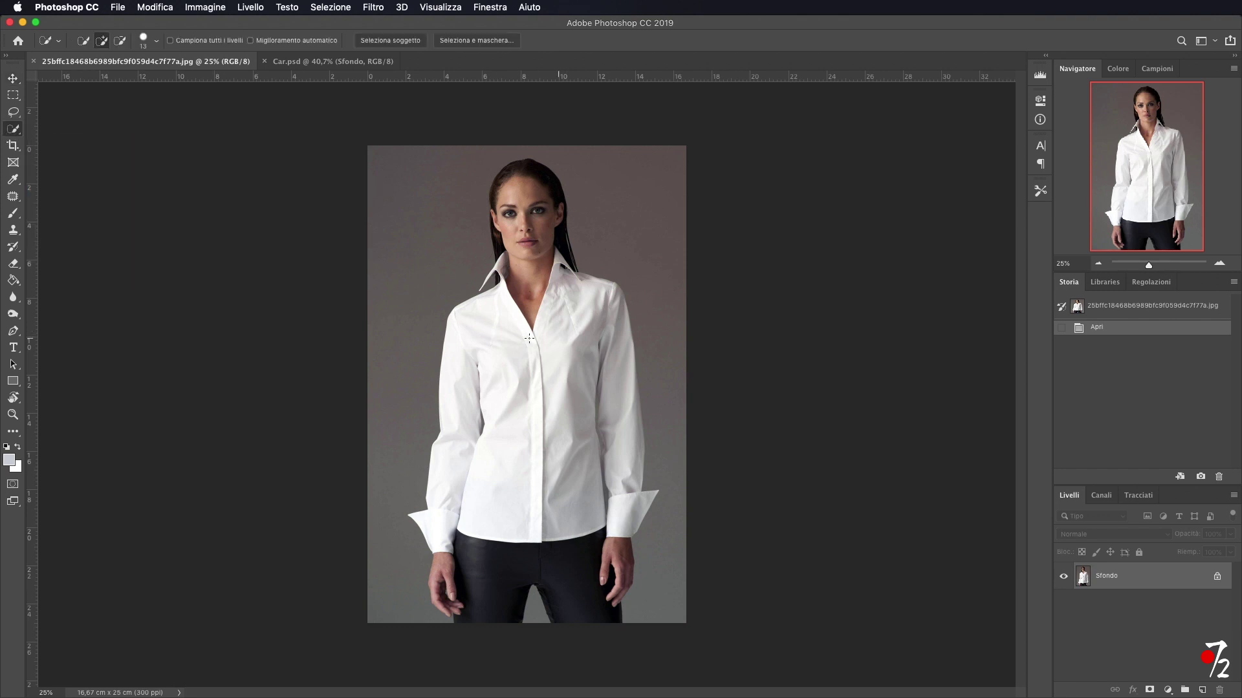
mouse_move(485, 321)
left_mouse_down()
mouse_move(513, 368)
mouse_move(554, 385)
mouse_move(591, 384)
mouse_move(590, 349)
left_mouse_up()
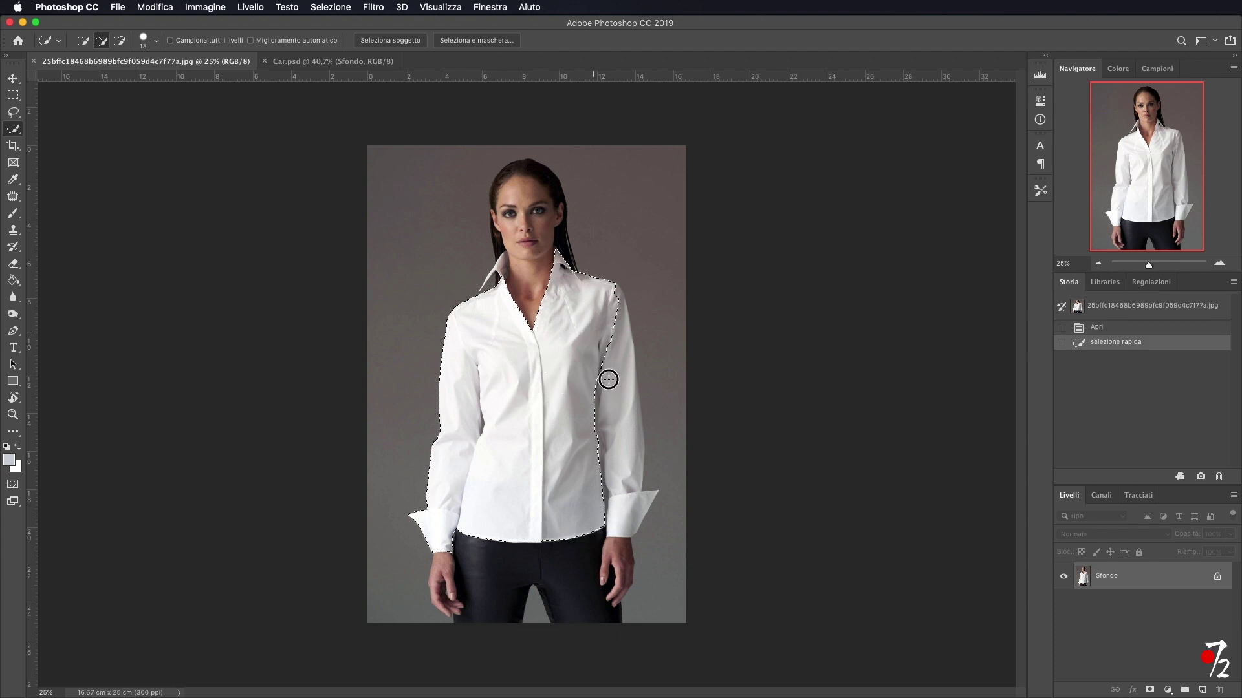
left_click_drag(617, 443, 619, 491)
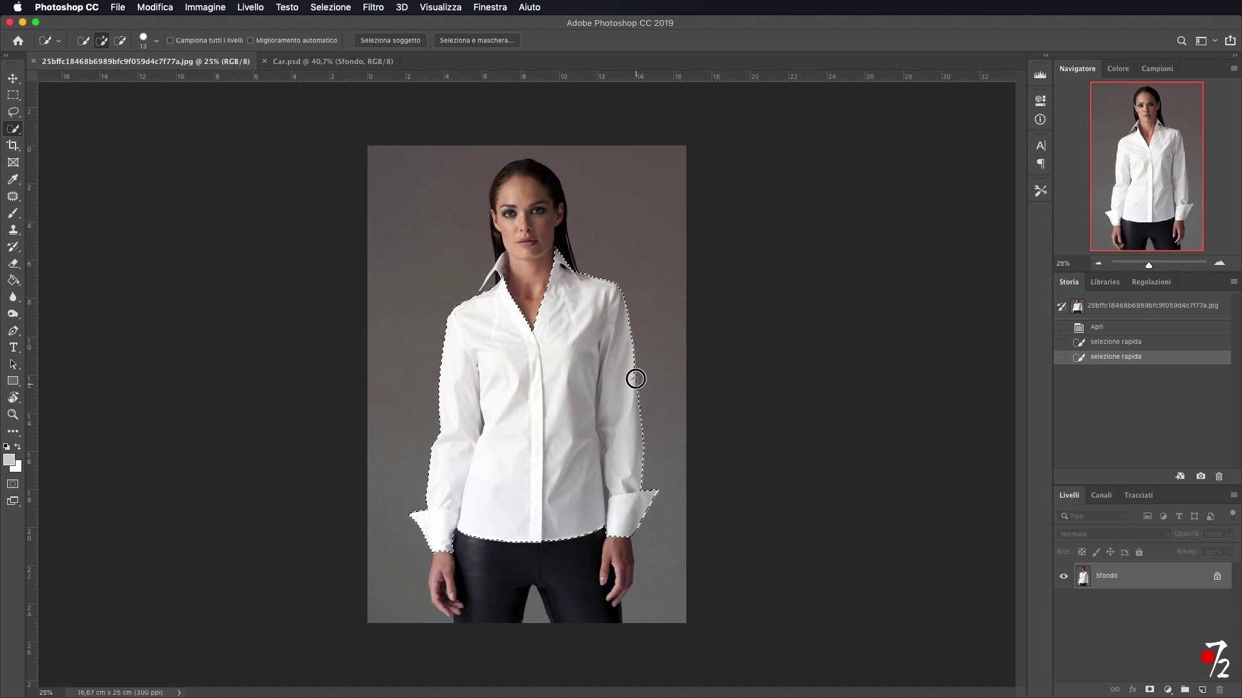
left_click_drag(634, 374, 594, 457)
Add the collar flap on the image's left to the shirt selection and trim the excess along its outer edge.
left_click(1219, 263)
left_click(1219, 263)
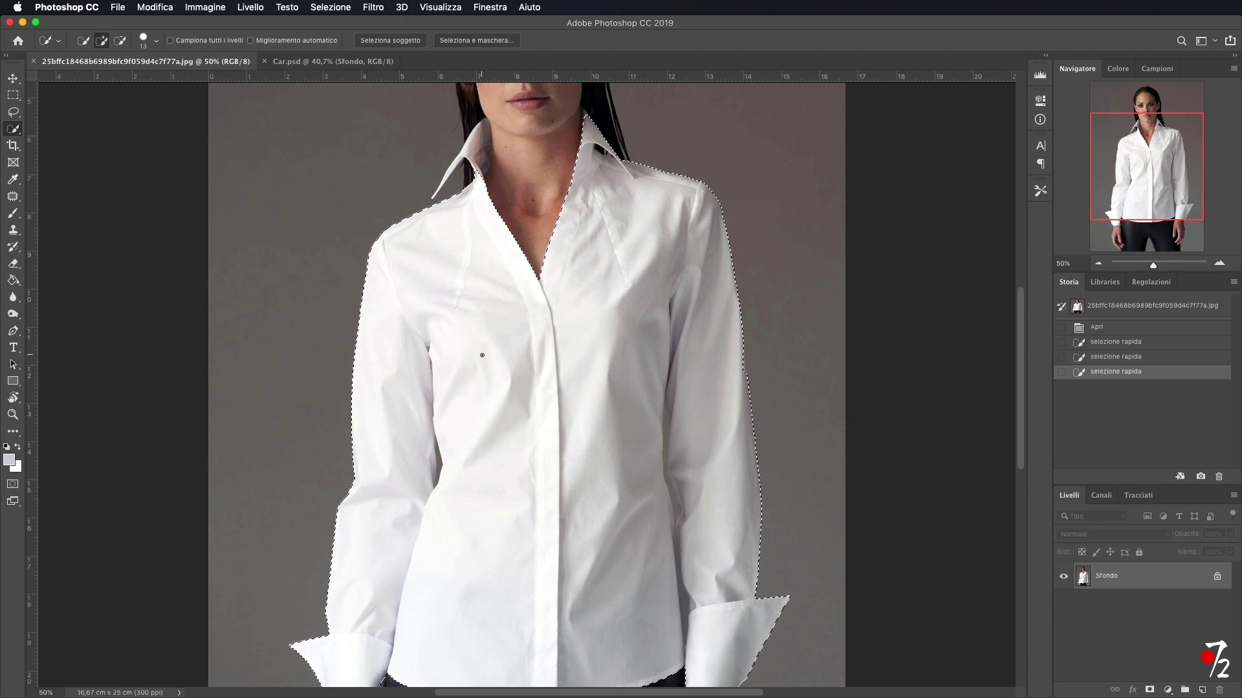
scroll(482, 356, "up", 5)
mouse_move(440, 348)
left_mouse_down()
mouse_move(511, 318)
mouse_move(441, 341)
left_mouse_up()
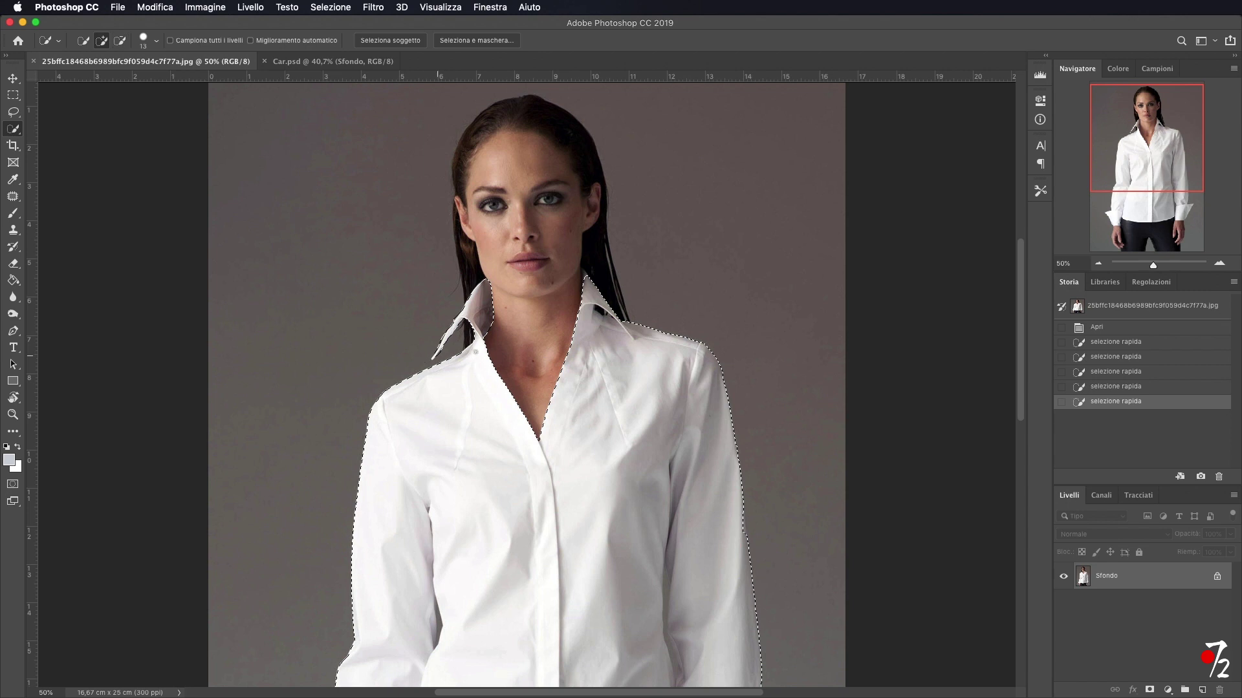
key("super+plus")
left_click_drag(388, 255, 357, 280)
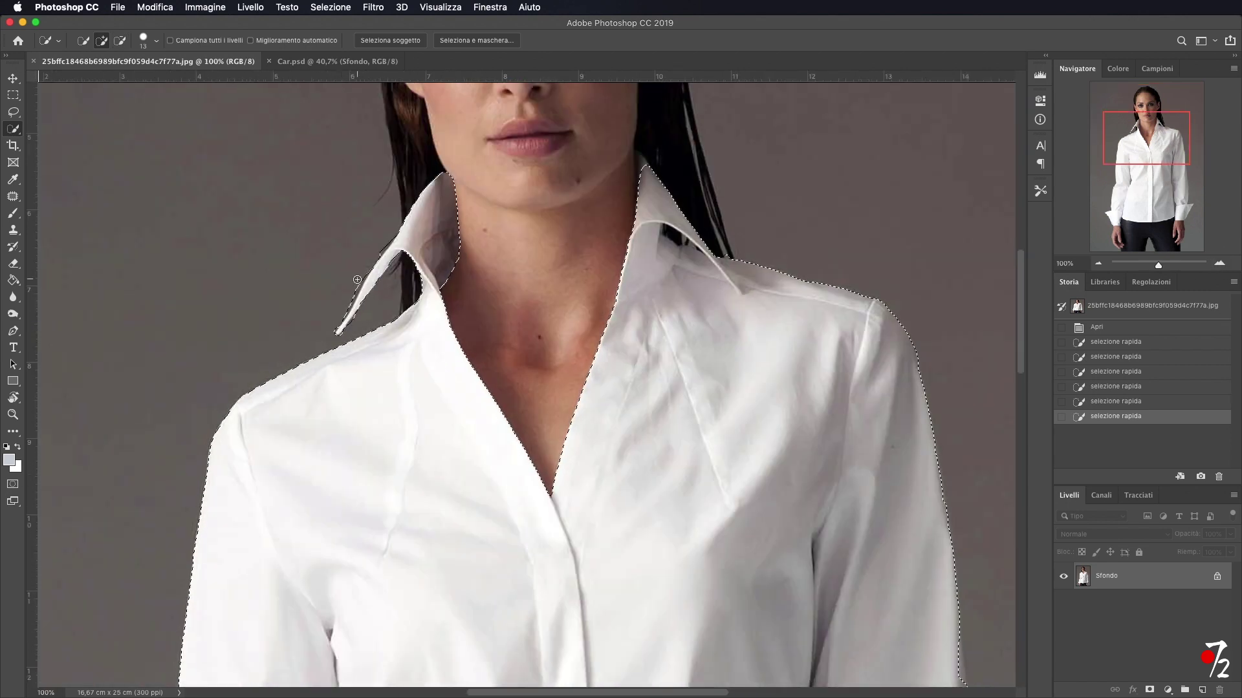
left_click(357, 279)
key("alt")
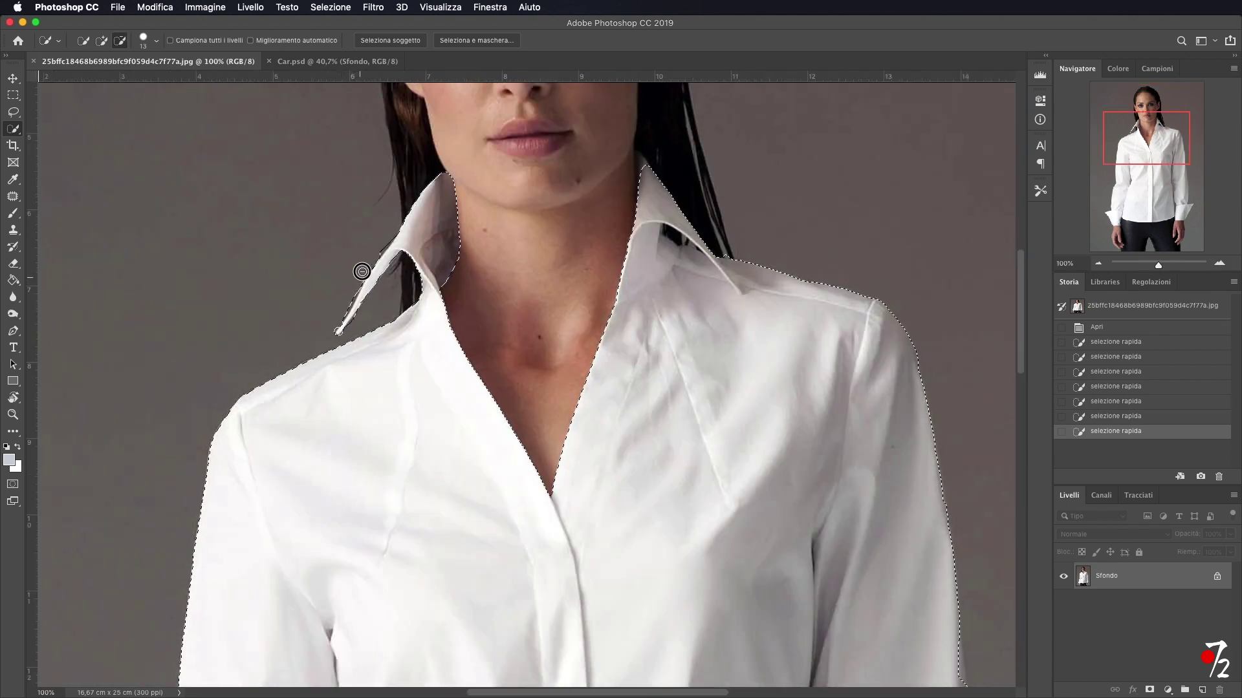
left_click(344, 296)
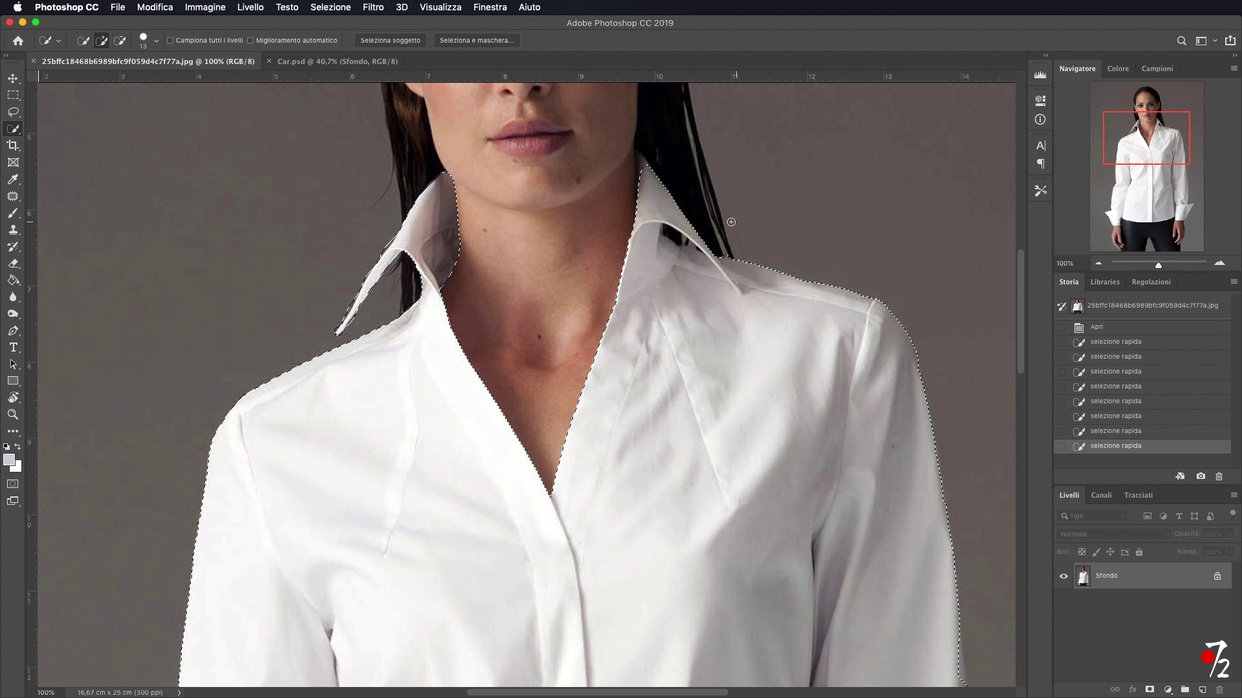
Refine the selection around the collar flap on the image's right and beside the opposite cuff.
left_click_drag(659, 223, 685, 242)
left_click(685, 242)
left_click(686, 242)
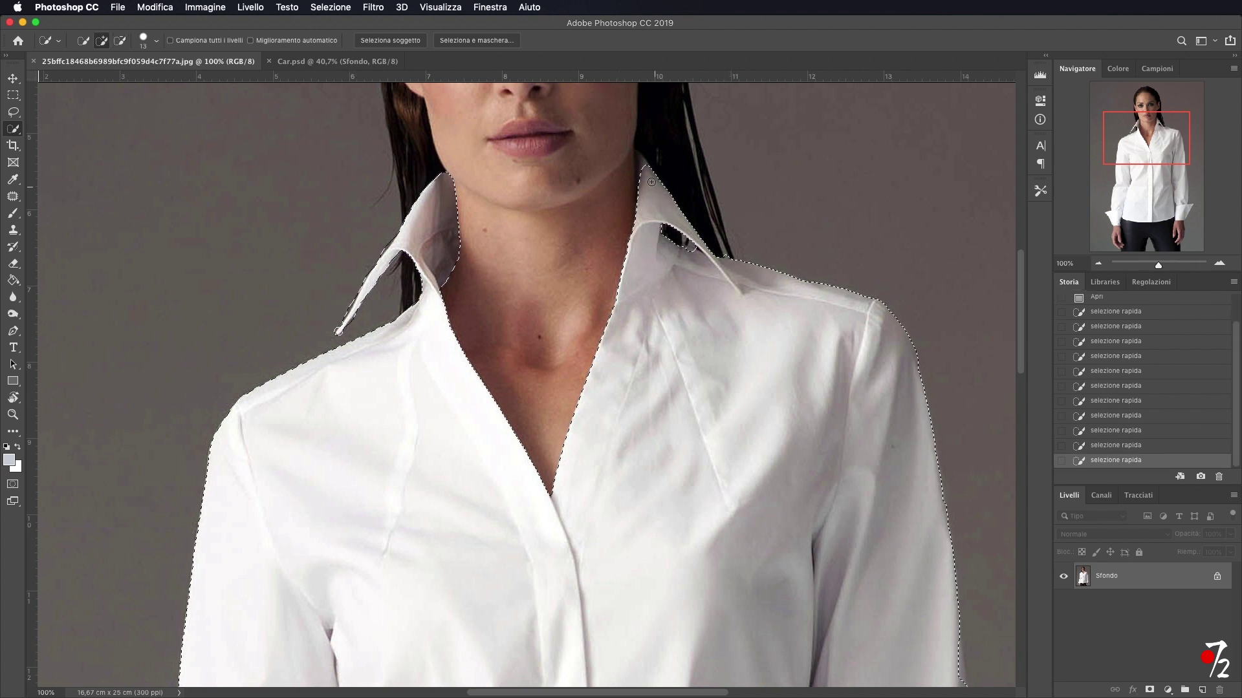
scroll(479, 366, "down", 10)
left_click(269, 391)
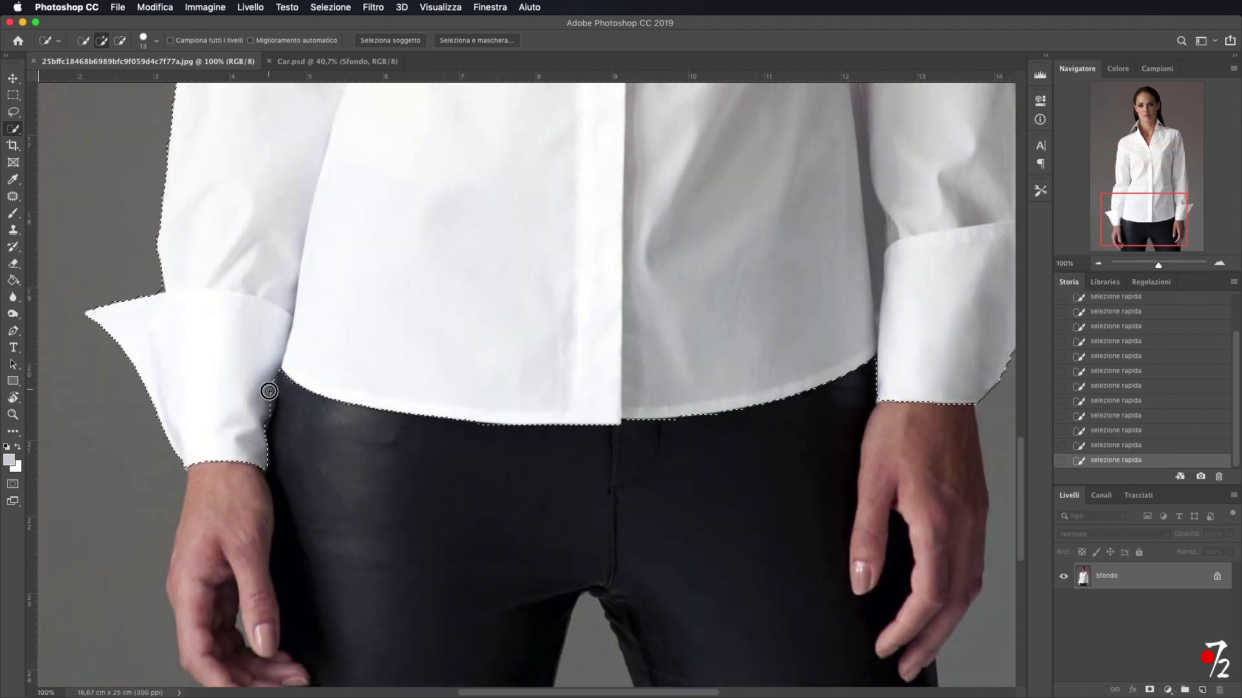
Check the selection outline along the cuff, sleeve and shoulder, and then across the whole shirt.
scroll(568, 369, "up", 7)
scroll(568, 368, "right", 9)
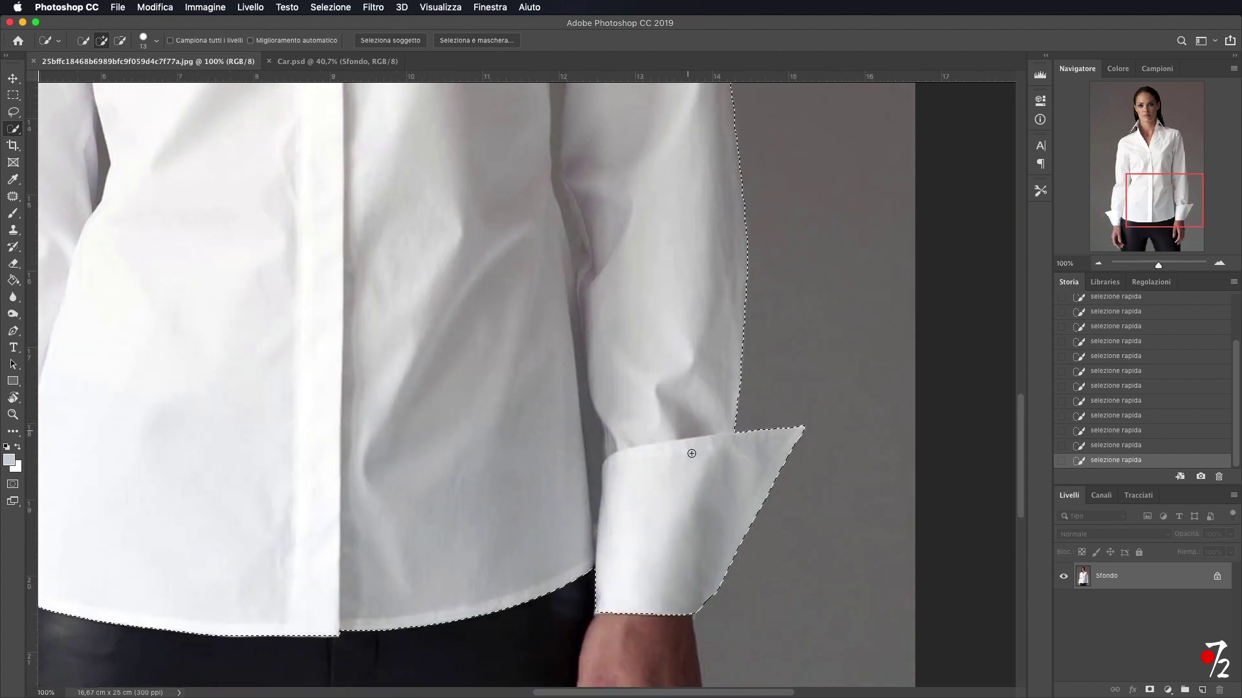
scroll(691, 453, "up", 10)
scroll(692, 453, "left", 2)
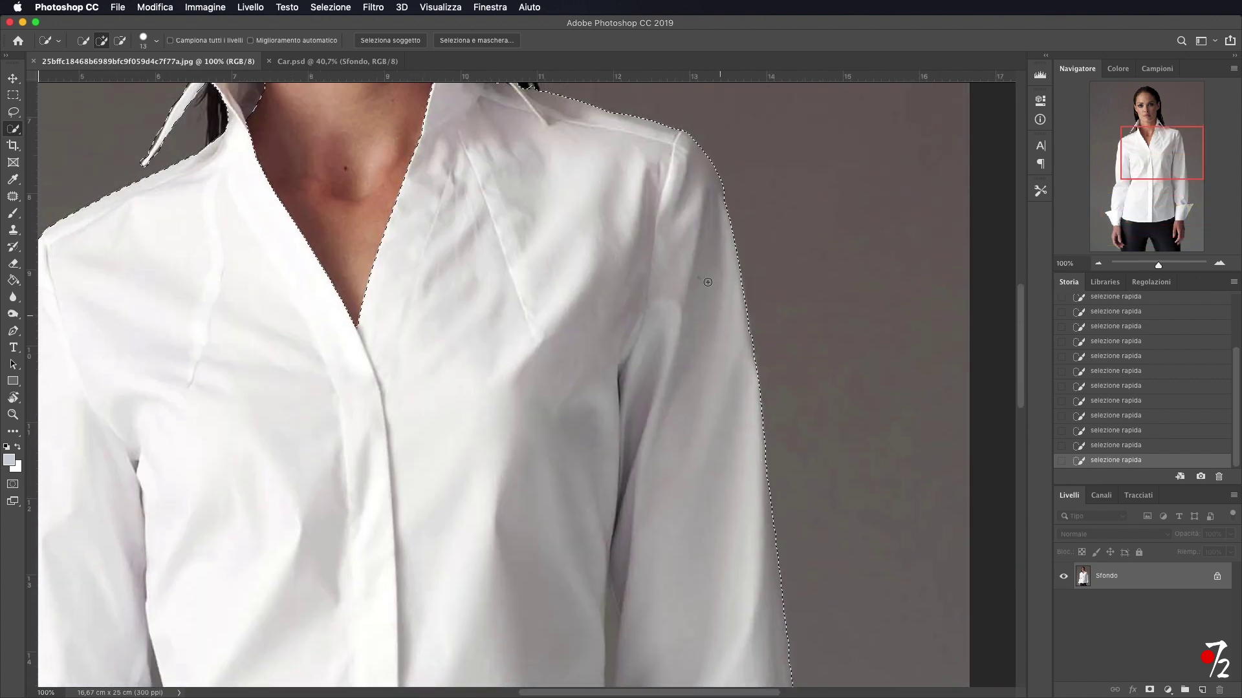
key("super+minus")
left_click(1100, 264)
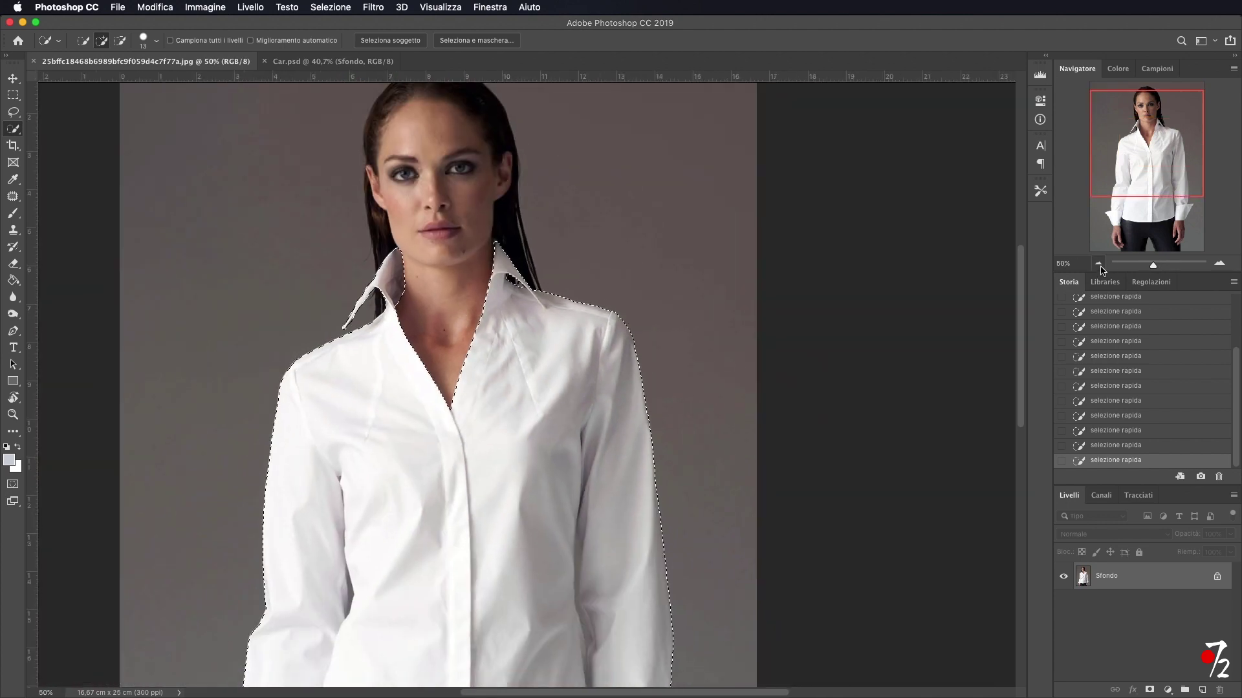
left_click(1099, 264)
left_click(1099, 264)
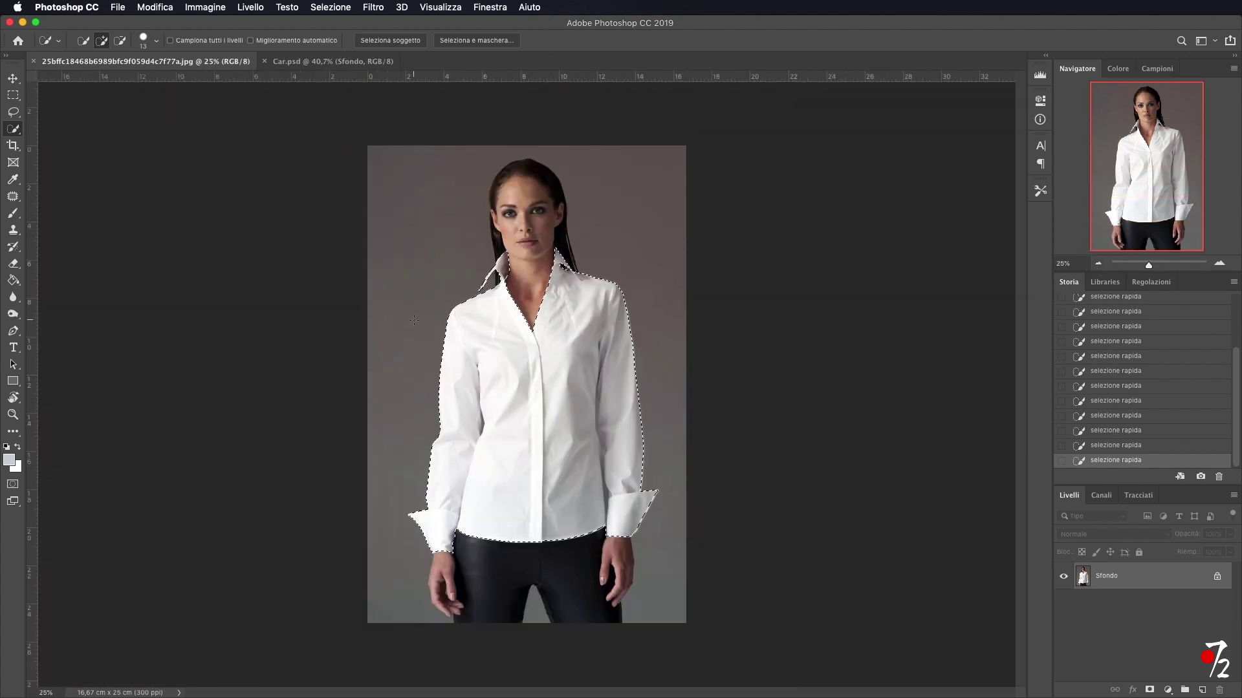
Try subtracting part of the sleeve on the image's left with a 167 px selection brush, and undo those strokes.
left_click_drag(412, 237, 419, 245)
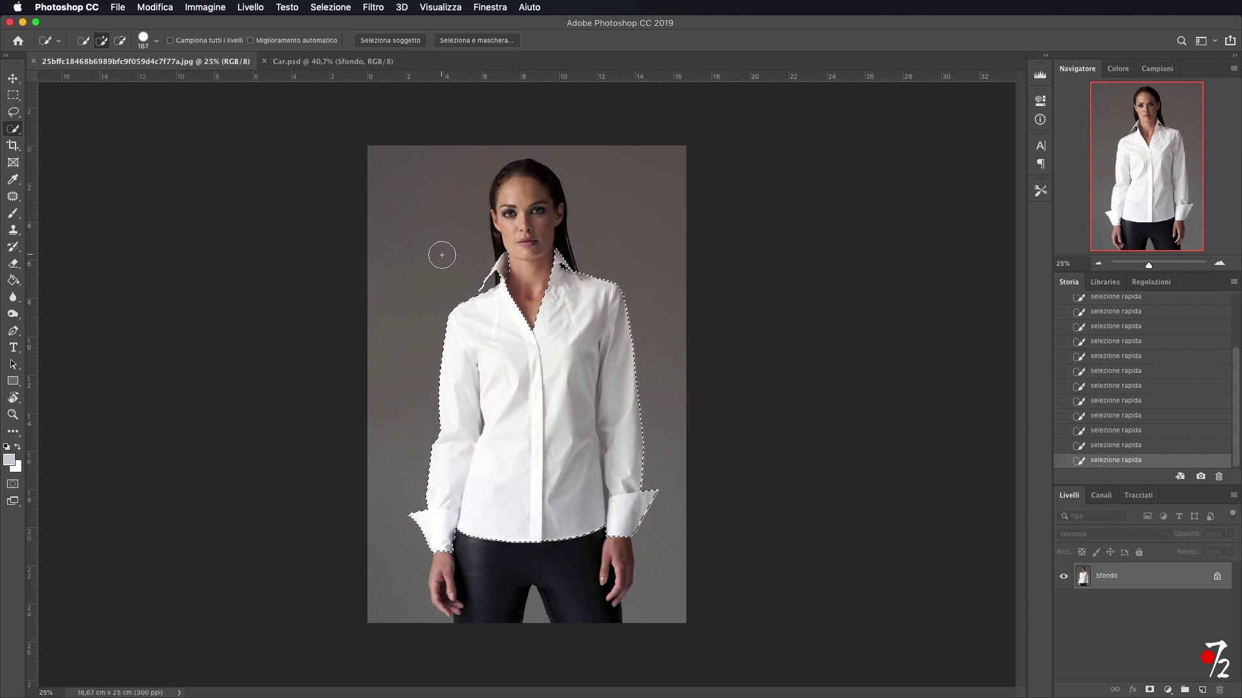
key("alt")
key("alt")
key("alt")
left_click_drag(420, 349, 464, 358)
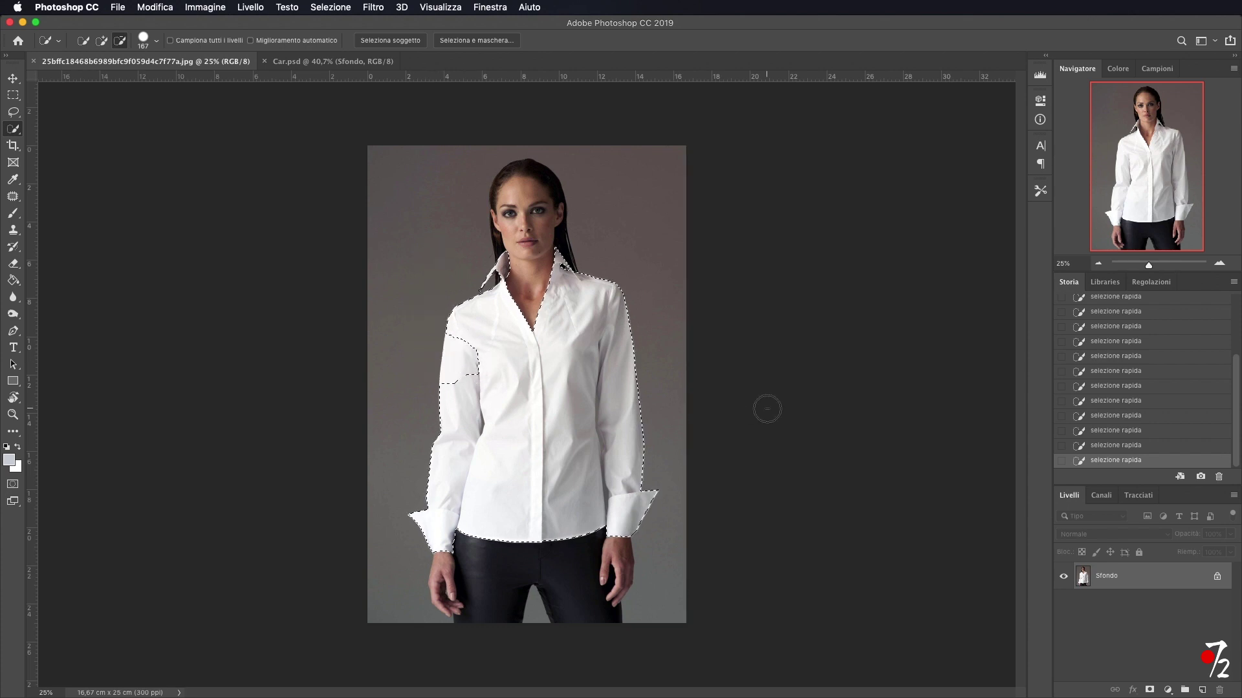
key("alt")
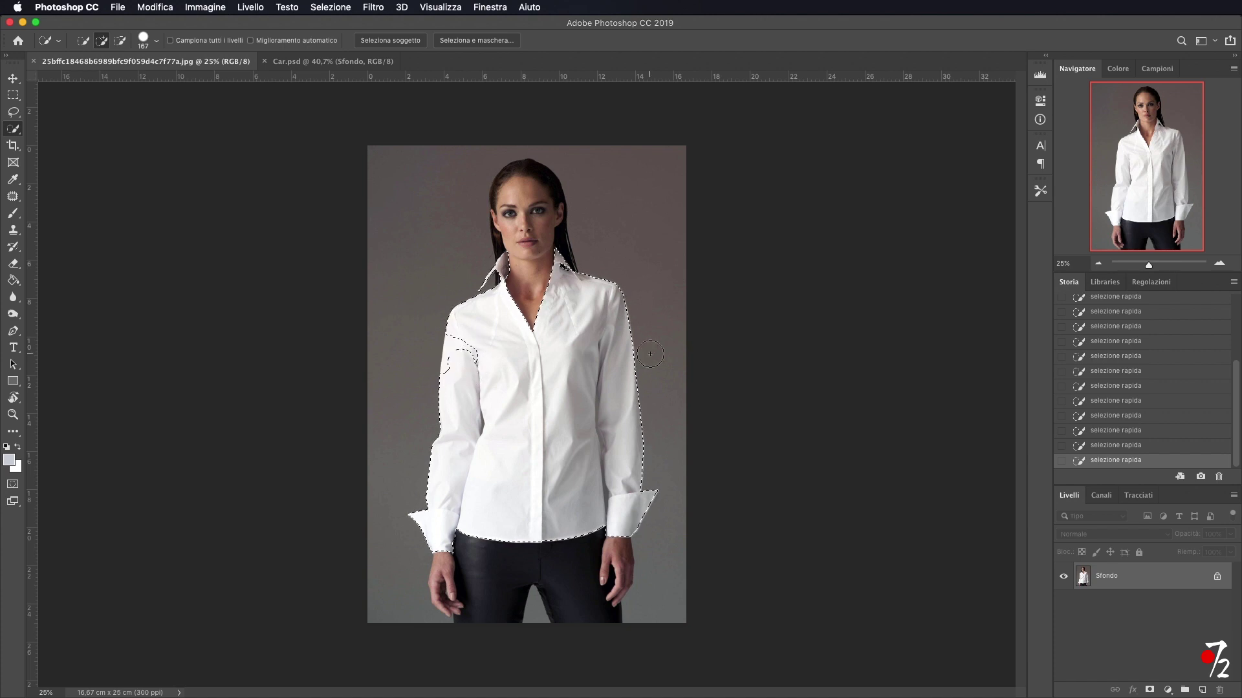
key("super+alt+z")
key("super+alt+z")
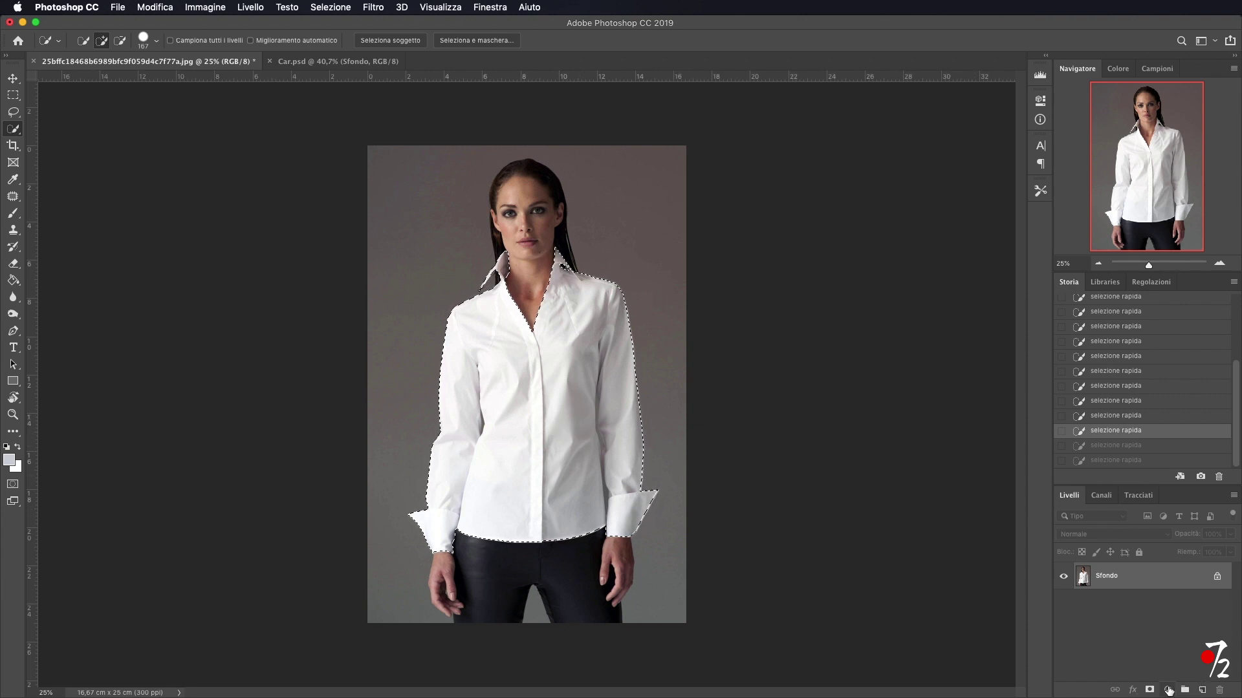
Add a Tinta unita fill layer over the selected shirt in light blue, about #7da4ff, and set its blending mode to Moltiplica.
left_click(1169, 691)
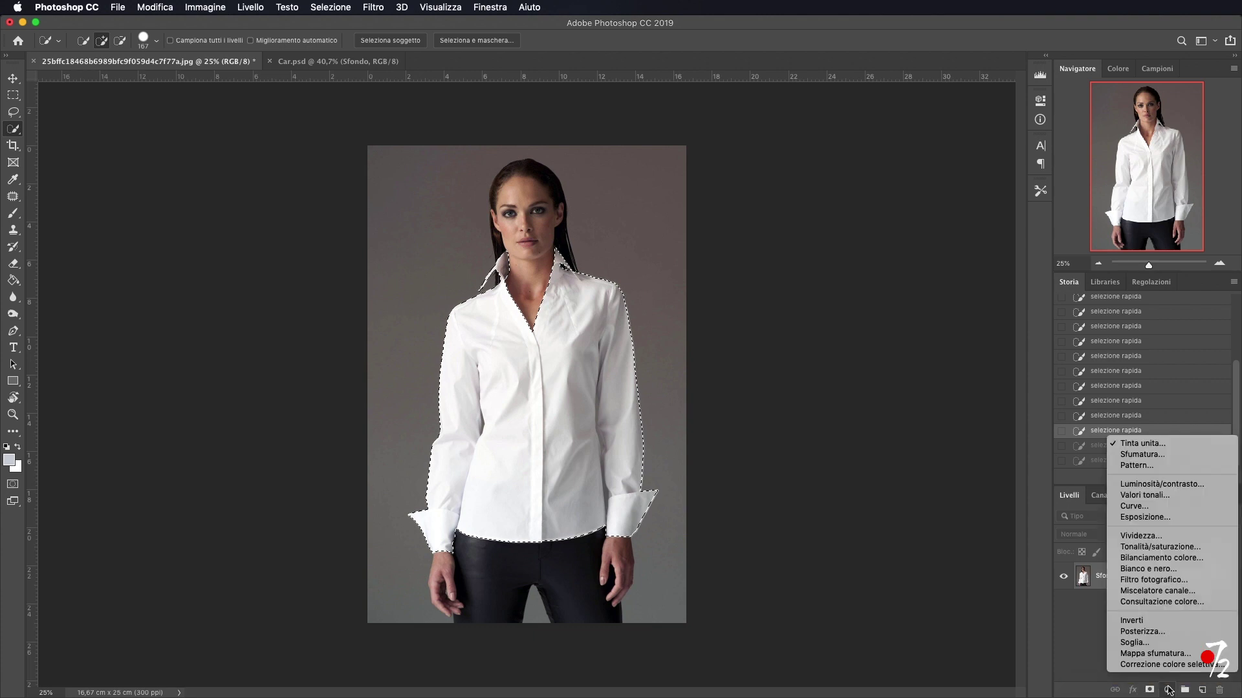
left_click(1142, 443)
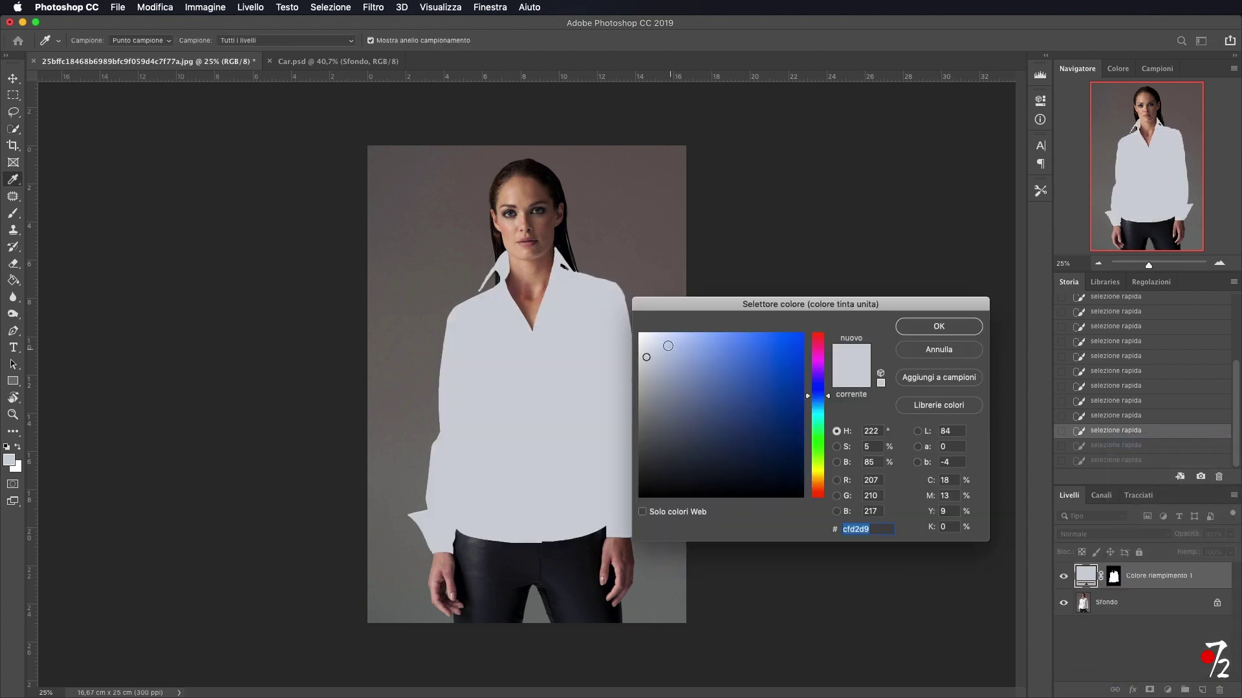
left_click_drag(664, 338, 723, 333)
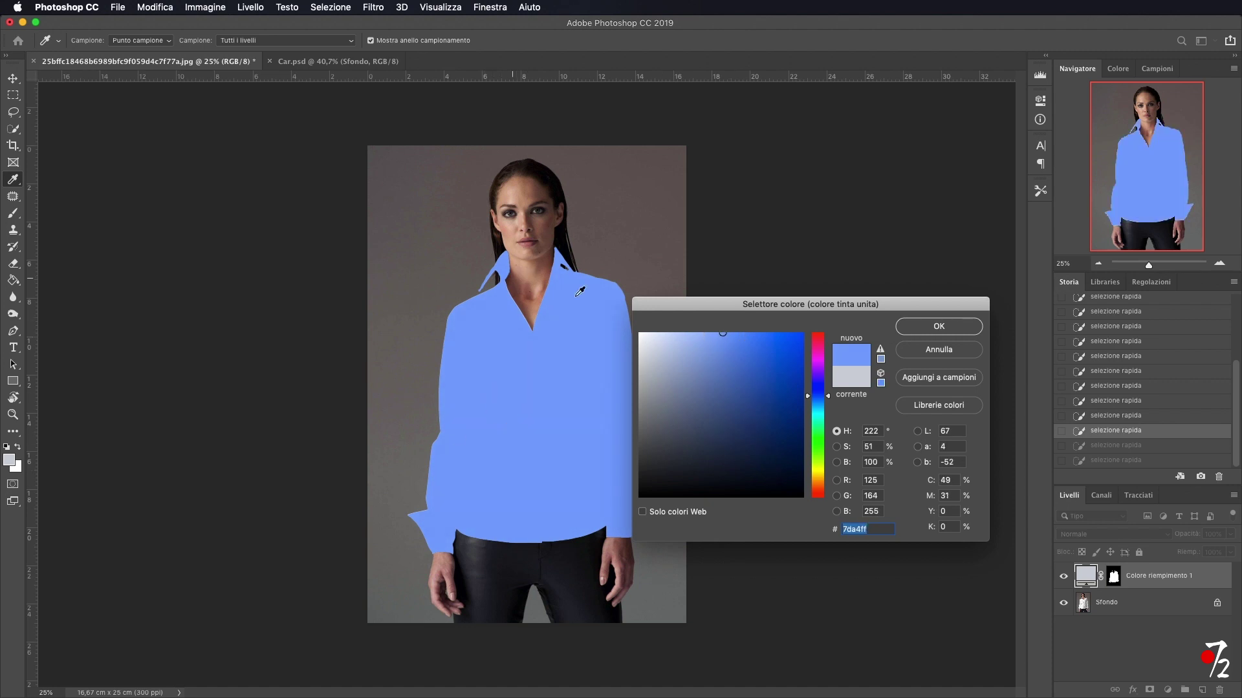
left_click(720, 335)
left_click(952, 328)
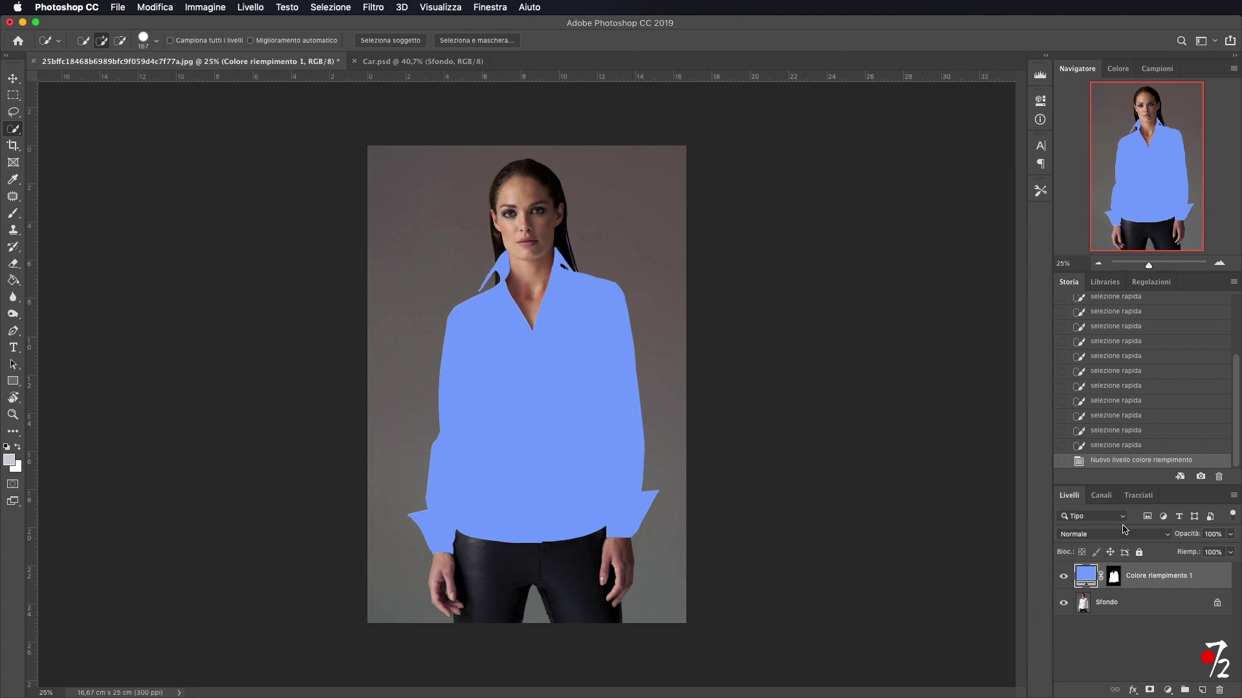
left_click(1152, 538)
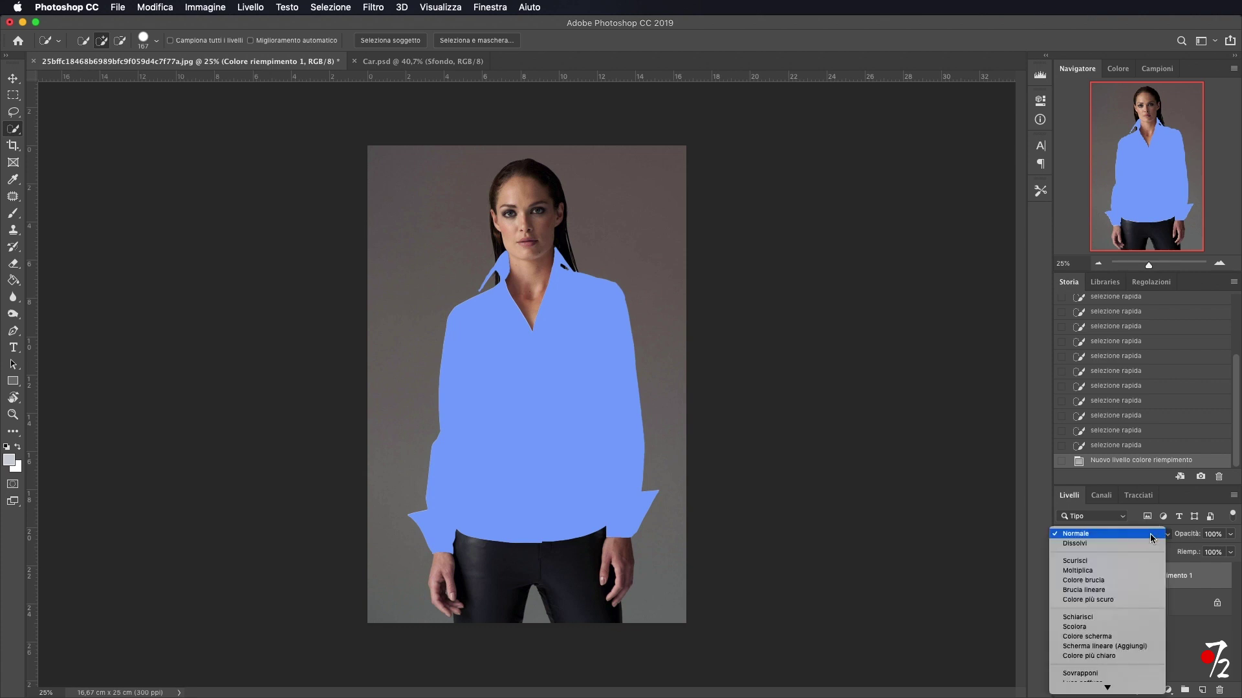
left_click(1122, 571)
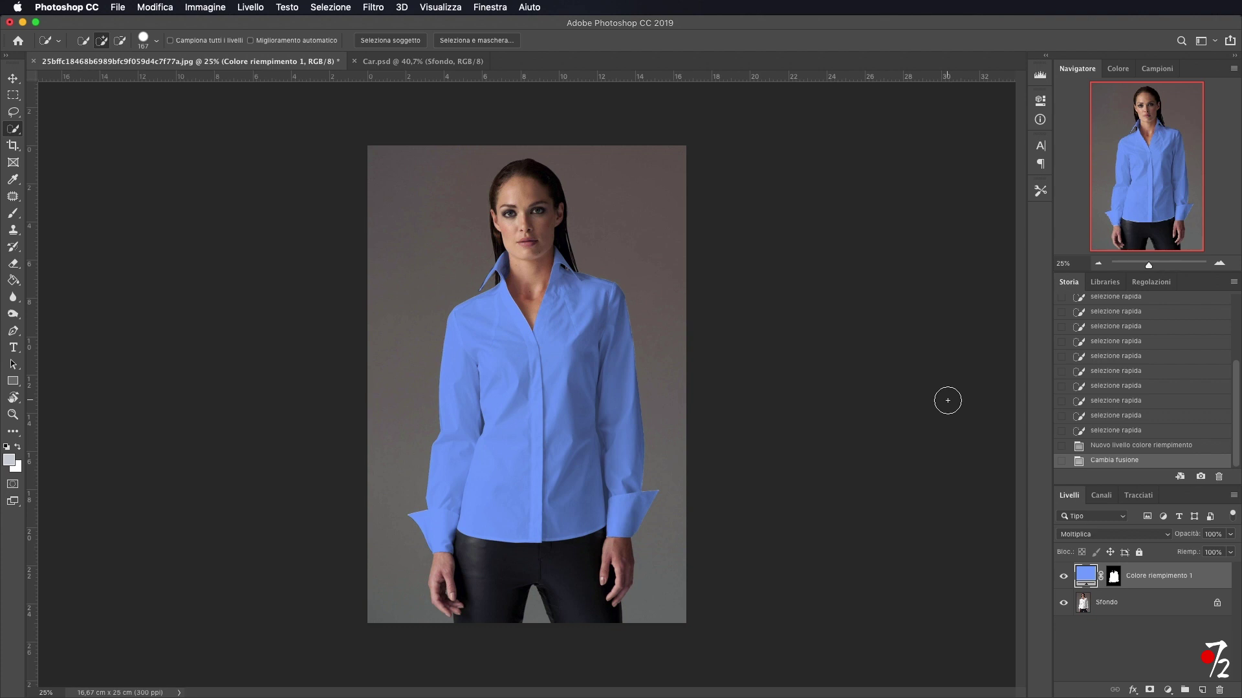
Examine the recoloured shirt's edges up close around the collar, cuff and outer sleeve for uncovered areas.
left_click(1220, 264)
left_click(1220, 264)
left_click(1219, 264)
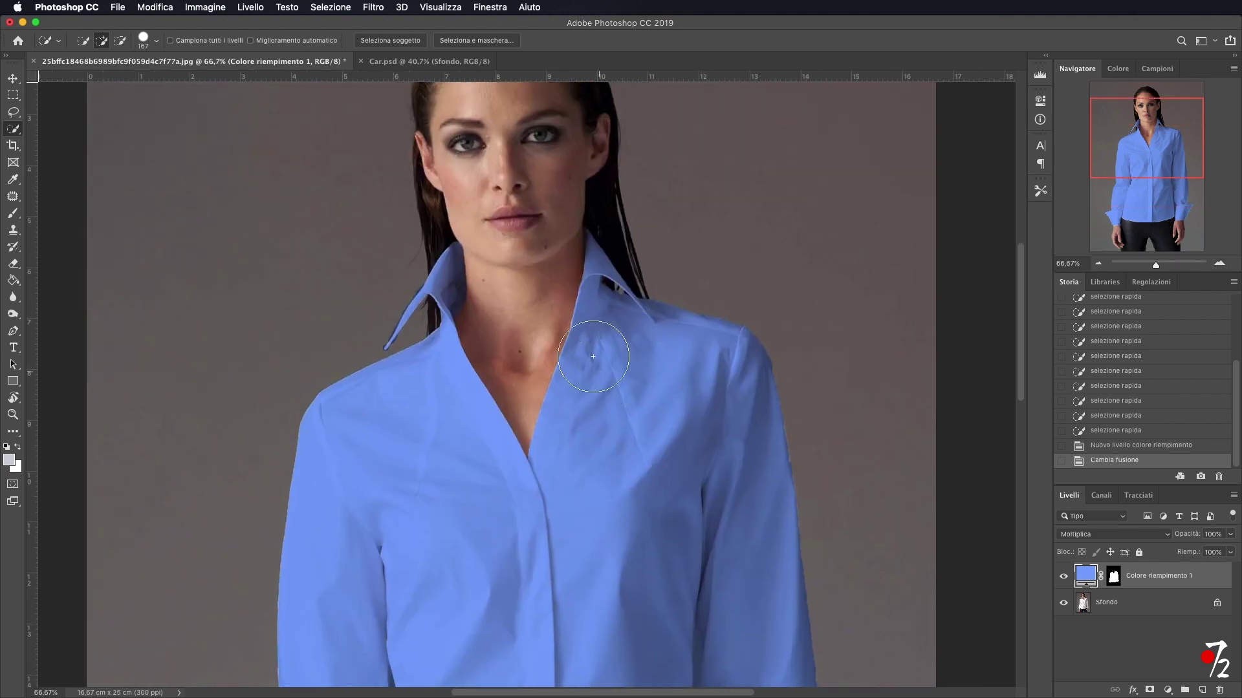
scroll(704, 327, "down", 10)
scroll(703, 328, "right", 5)
scroll(704, 328, "up", 4)
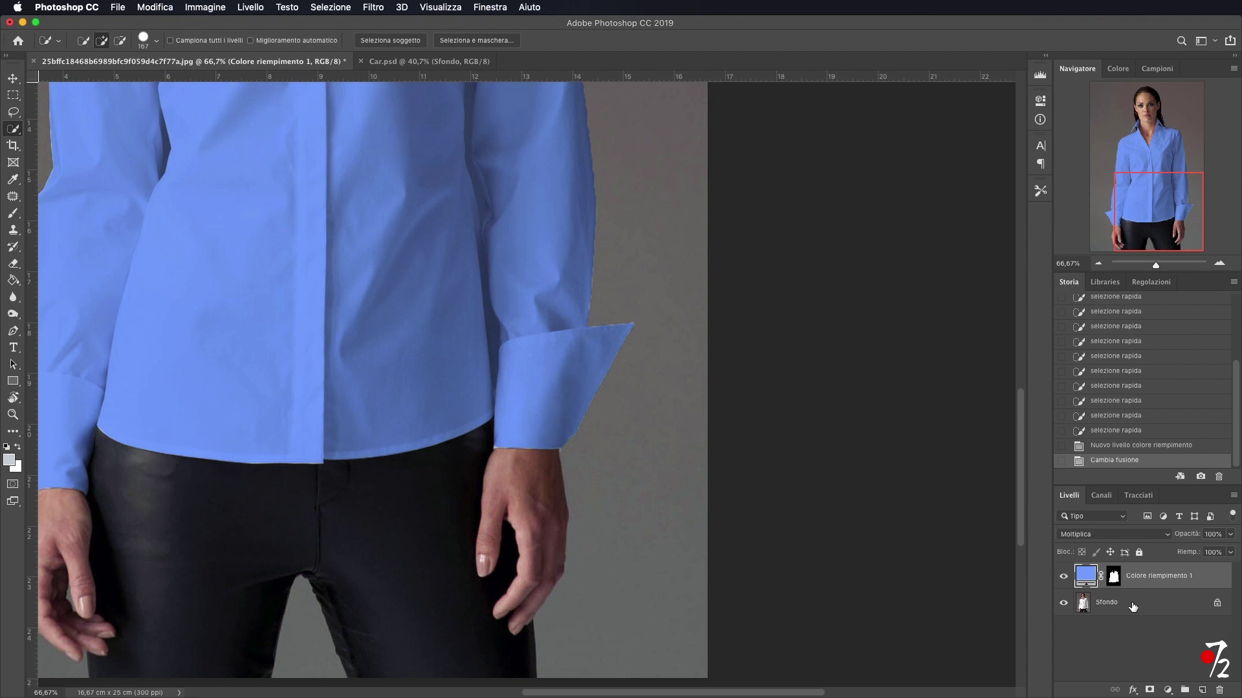
left_click_drag(1208, 254, 1209, 222)
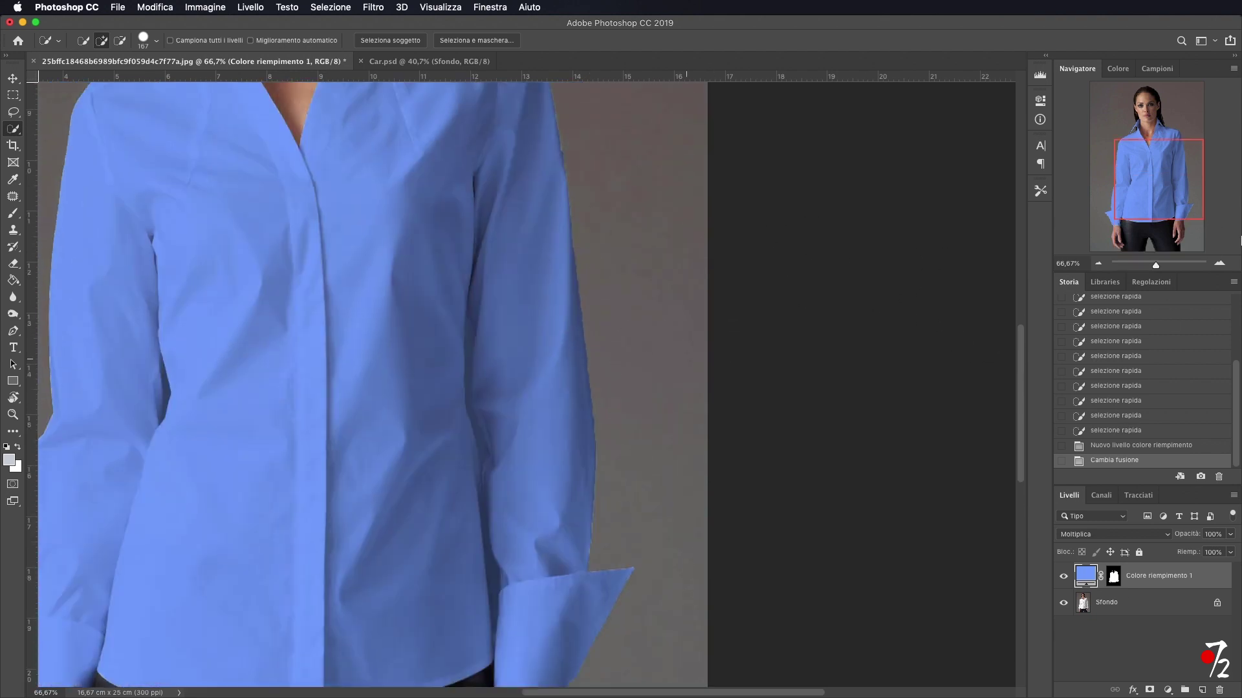
left_click(1219, 264)
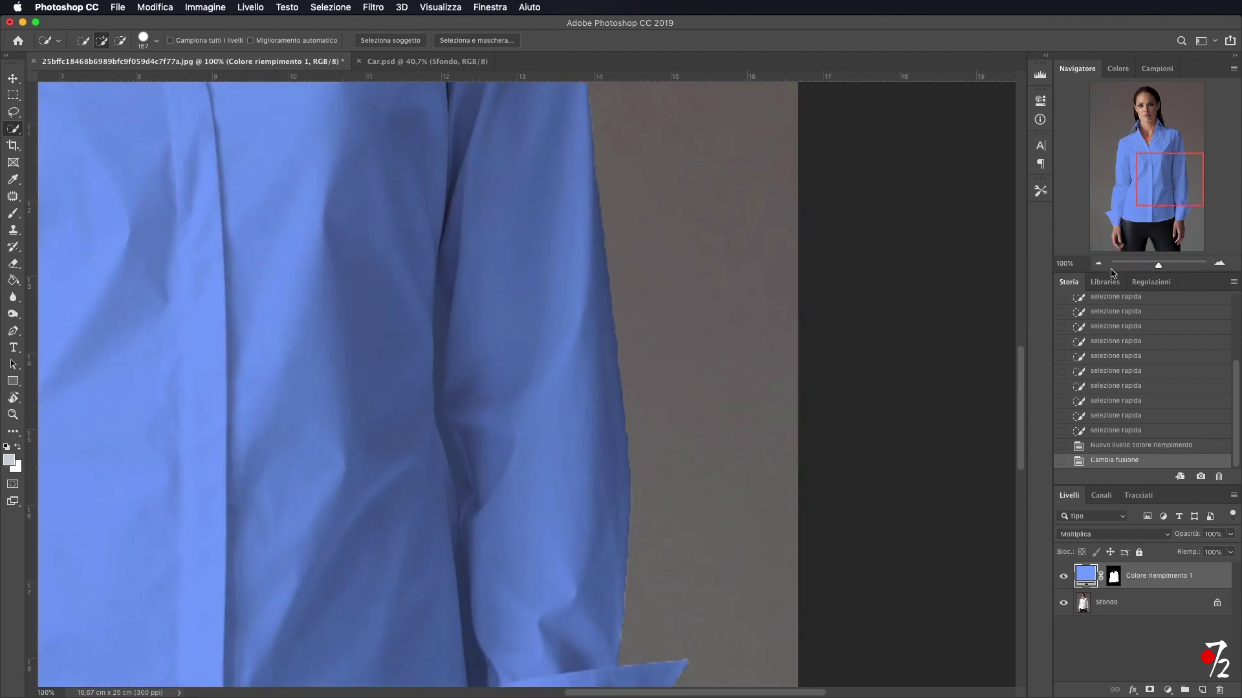
key("super+minus")
Make the fill layer's mask active for painting with the Brush tool.
left_click(1115, 577)
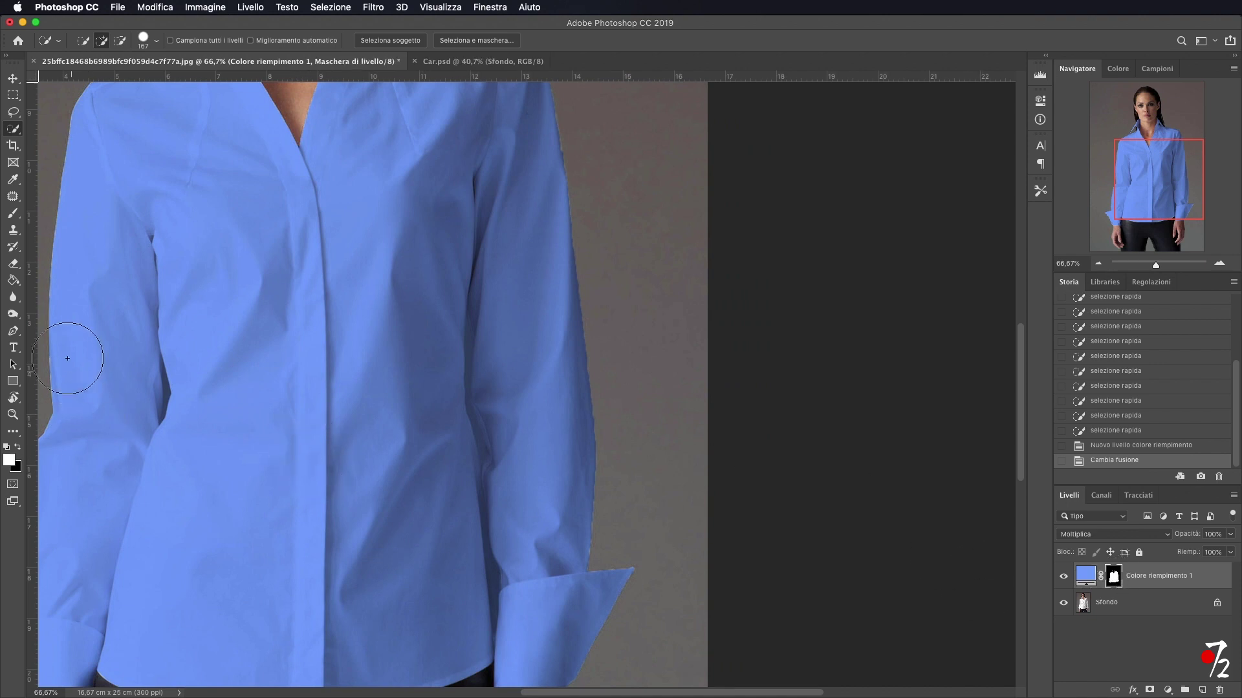
left_click(13, 213)
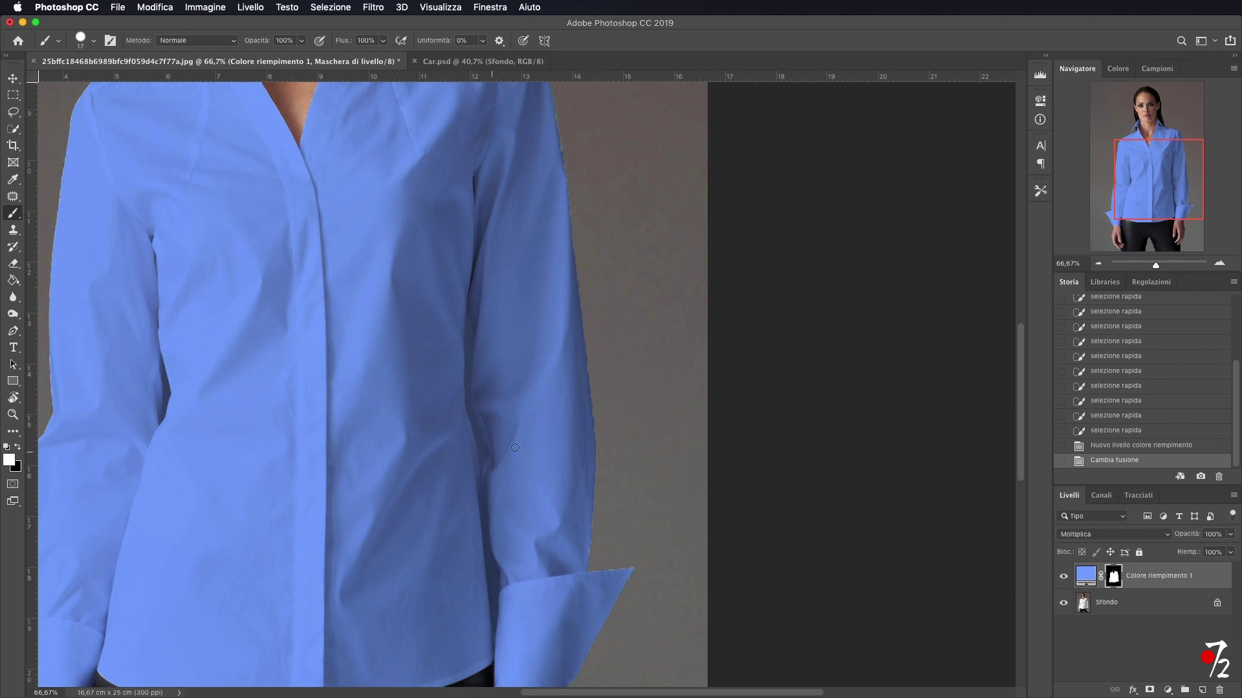
Try a white stroke beyond the sleeve and a 75 px black stroke along it on the mask, undoing each.
mouse_move(599, 426)
left_mouse_down()
mouse_move(532, 431)
mouse_move(659, 426)
mouse_move(572, 427)
mouse_move(582, 452)
mouse_move(718, 464)
left_mouse_up()
key("super+z")
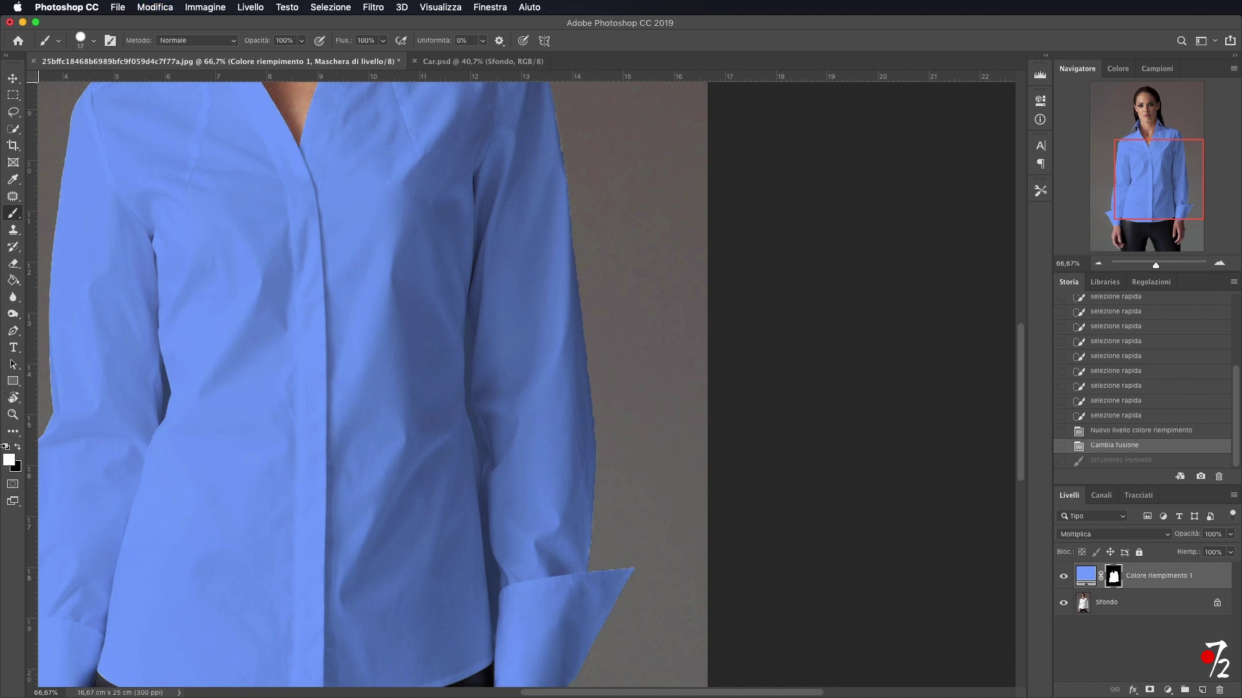
left_click(19, 448)
key("x")
key("x")
key("x")
key("x")
key("x")
key("x")
left_click_drag(611, 434, 610, 429)
mouse_move(570, 336)
left_mouse_down()
mouse_move(595, 504)
mouse_move(586, 516)
left_mouse_up()
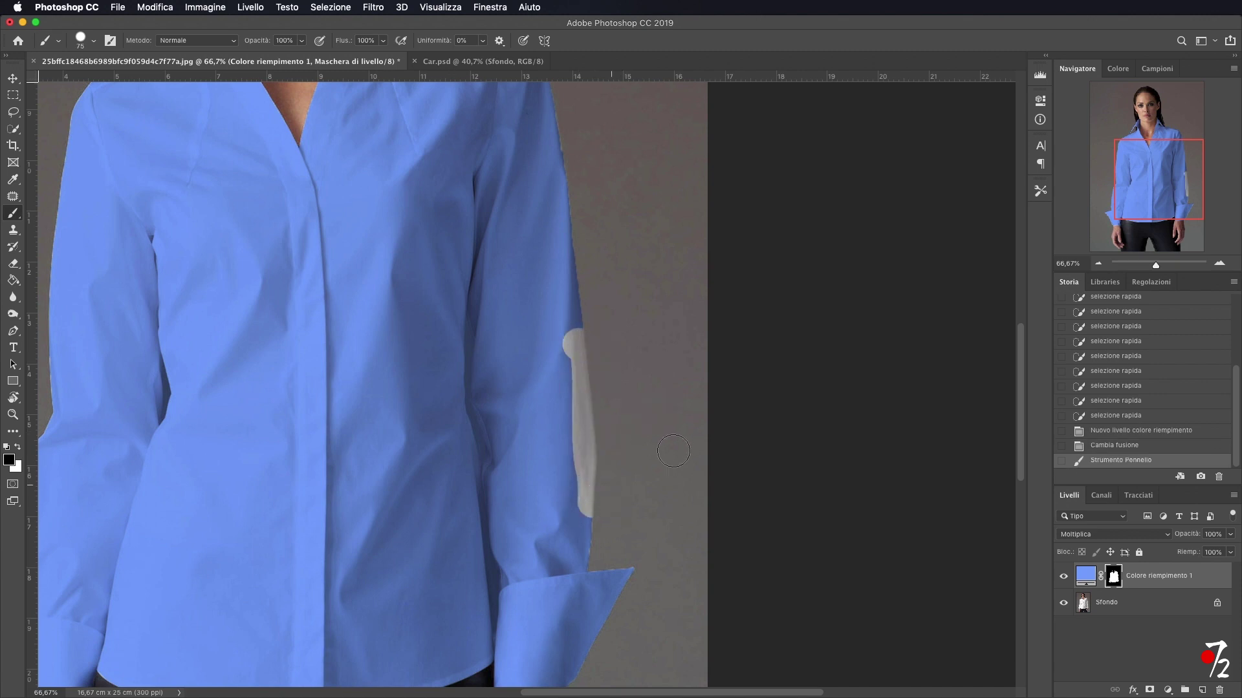
key("super+z")
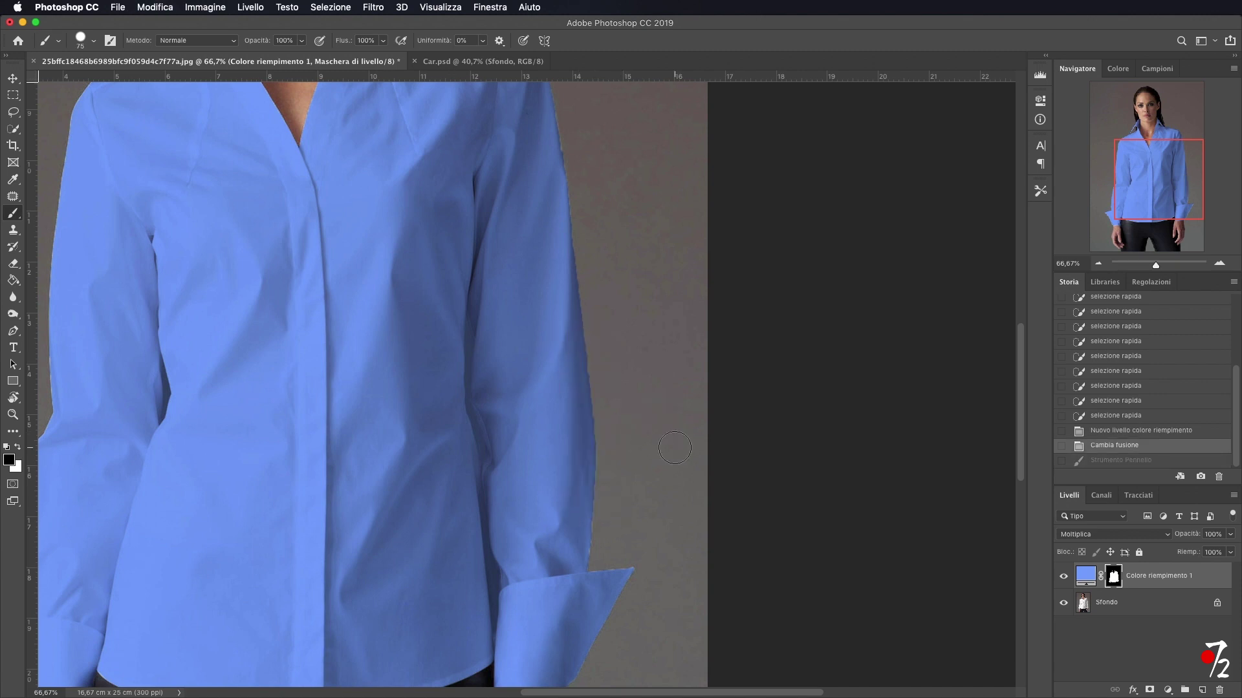
Paint the mask white with a 23 px brush along the outer edge of the sleeve on the image's right.
left_click_drag(628, 485, 600, 485)
key("x")
left_click_drag(586, 532, 586, 498)
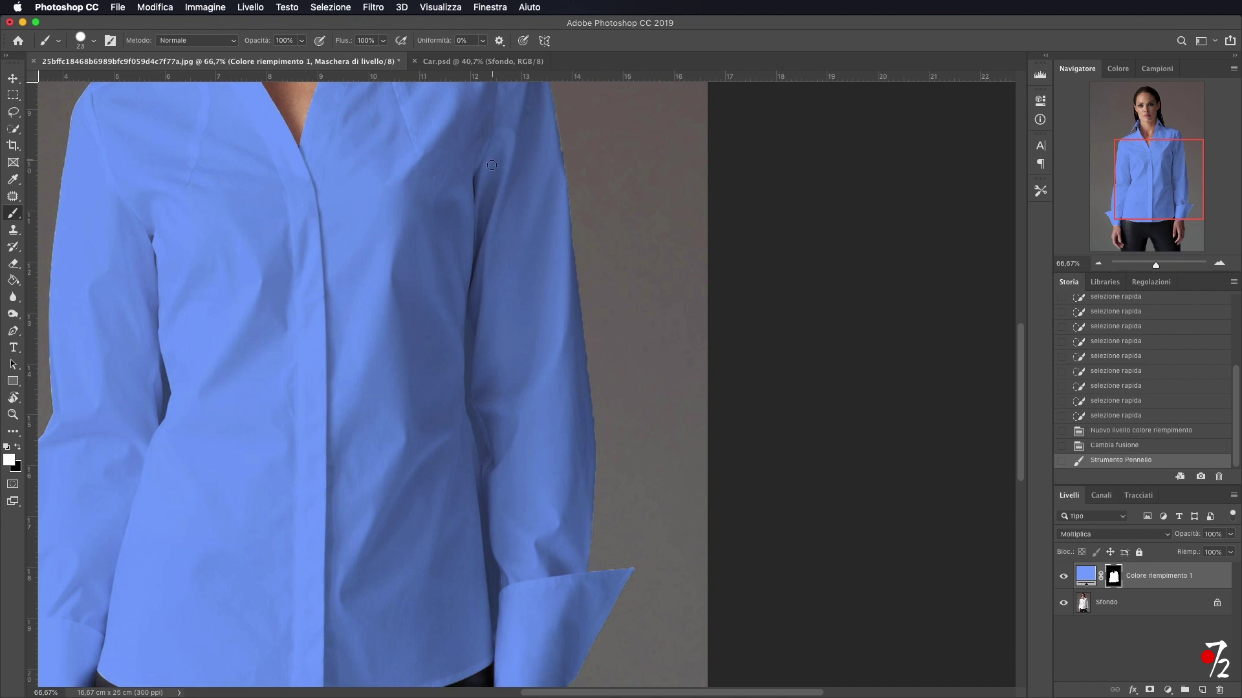
scroll(495, 187, "up", 3)
left_click_drag(546, 239, 564, 365)
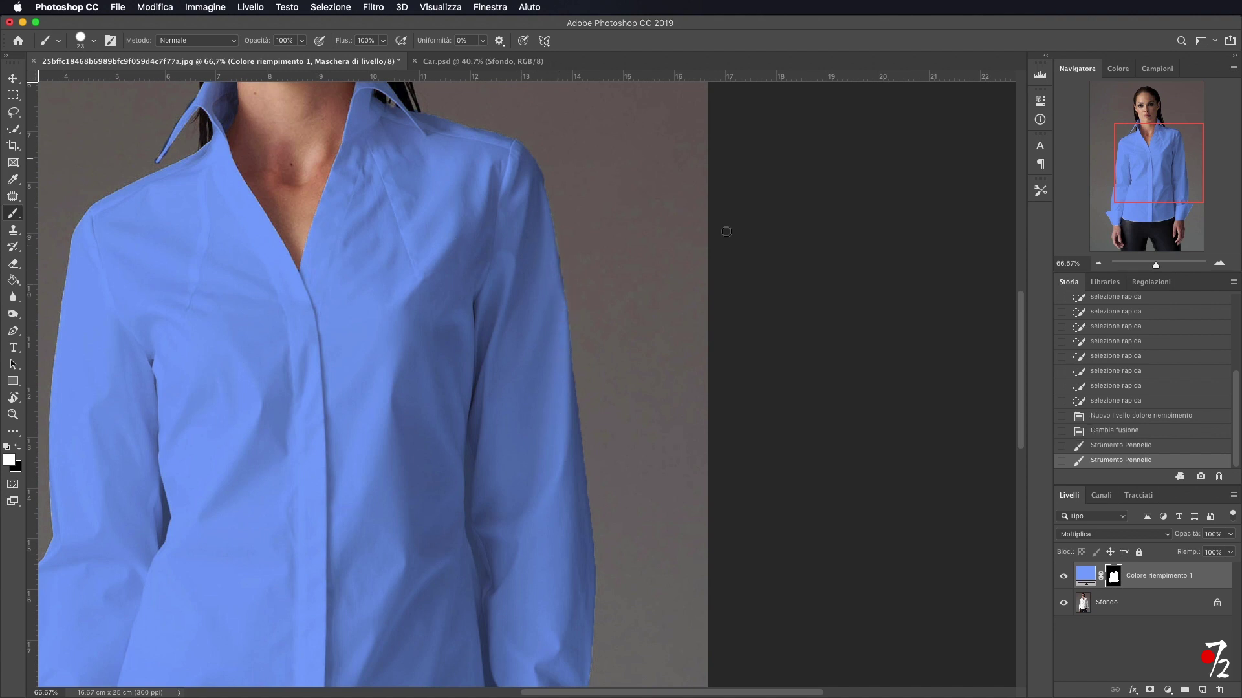
Try the shirt's fill colour in light red fc8080, light green 80fcb2 and a darker green 65b485.
left_click(1097, 264)
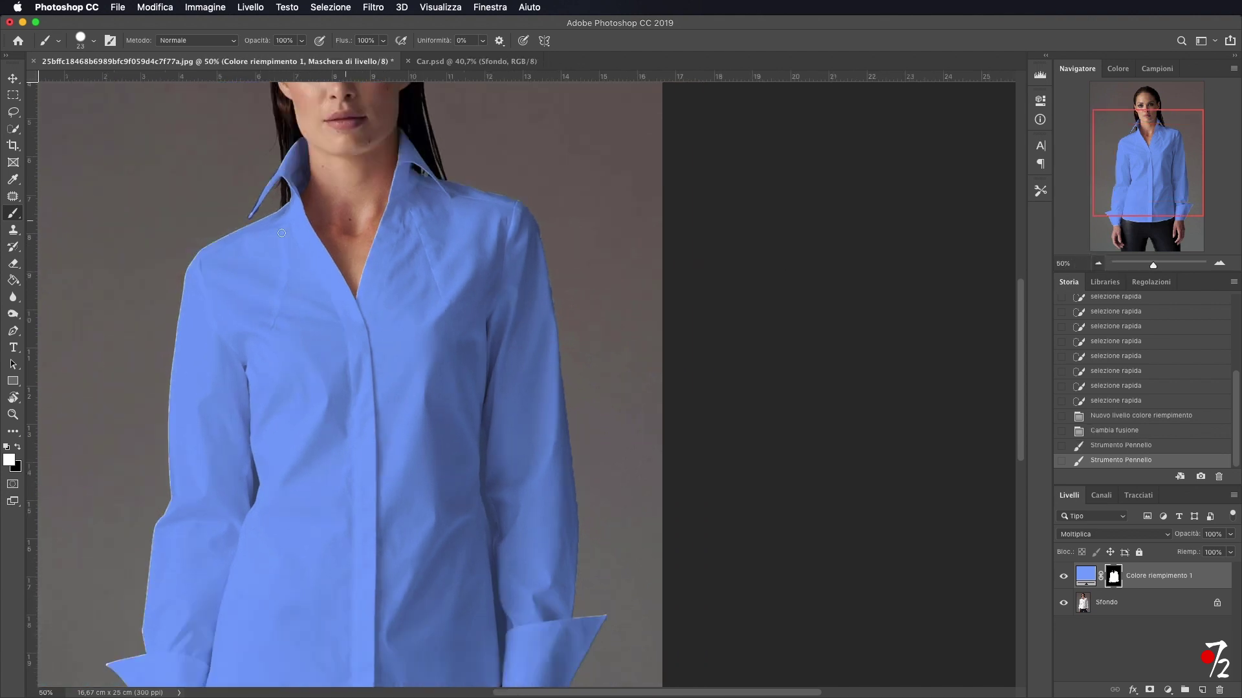
key("super+minus")
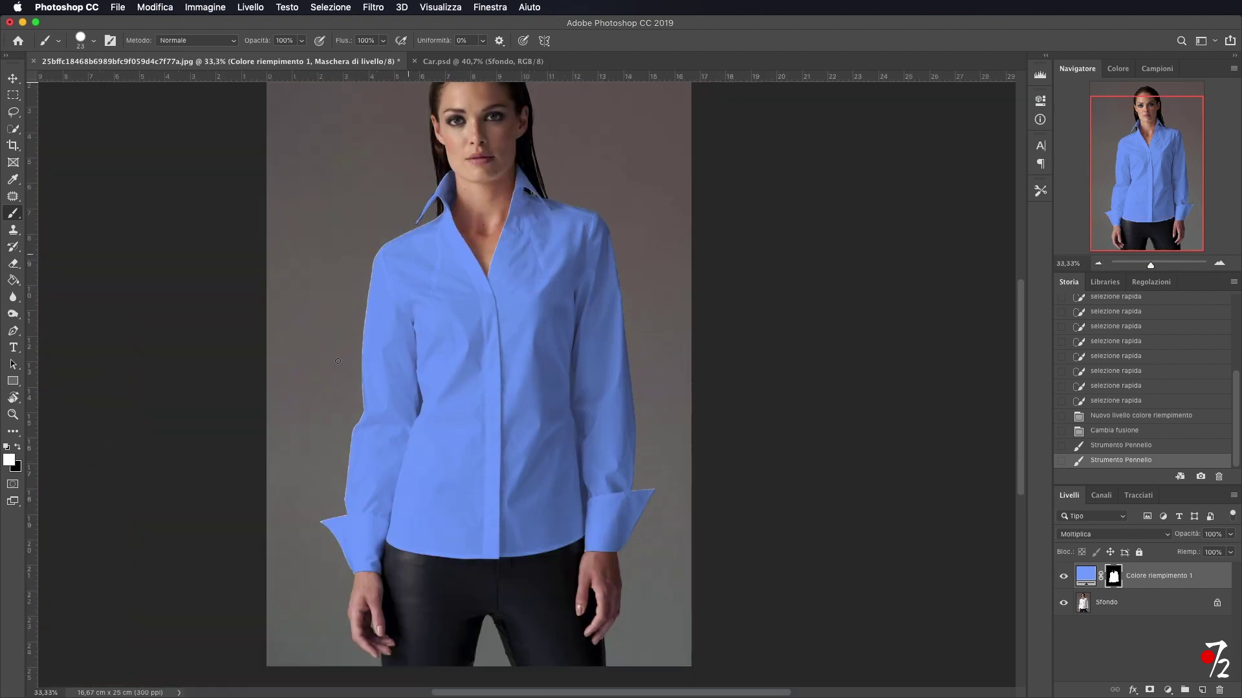
left_click(1098, 263)
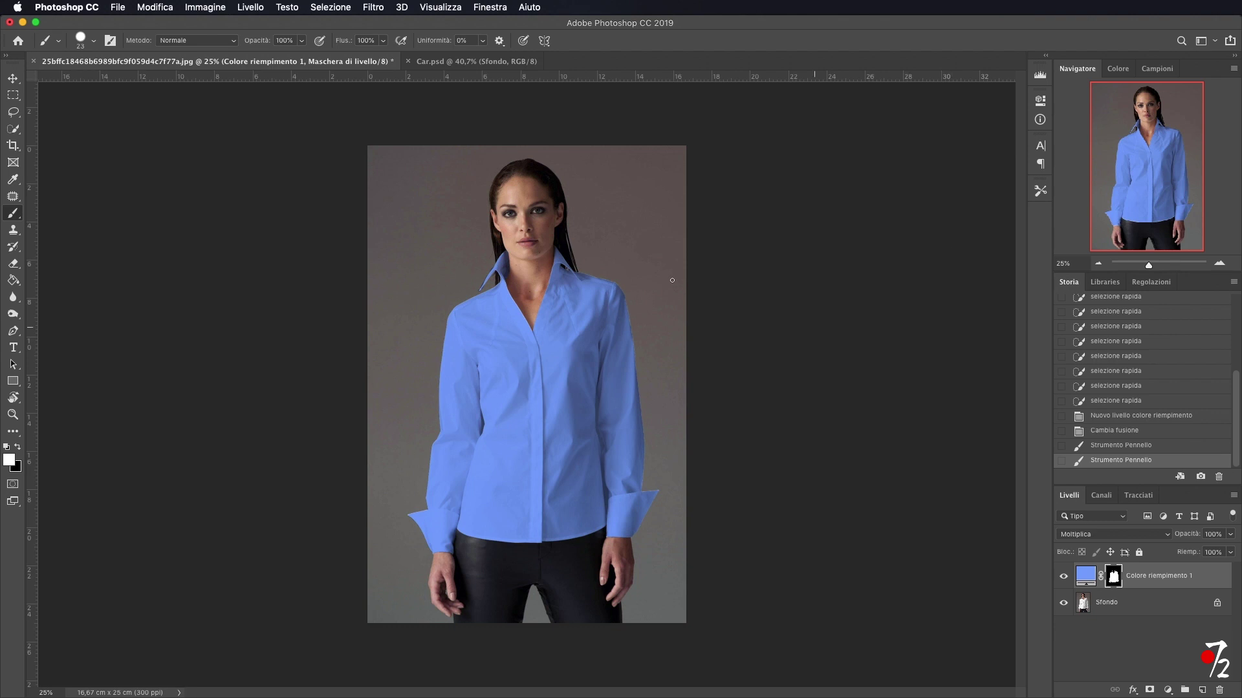
double_click(1085, 577)
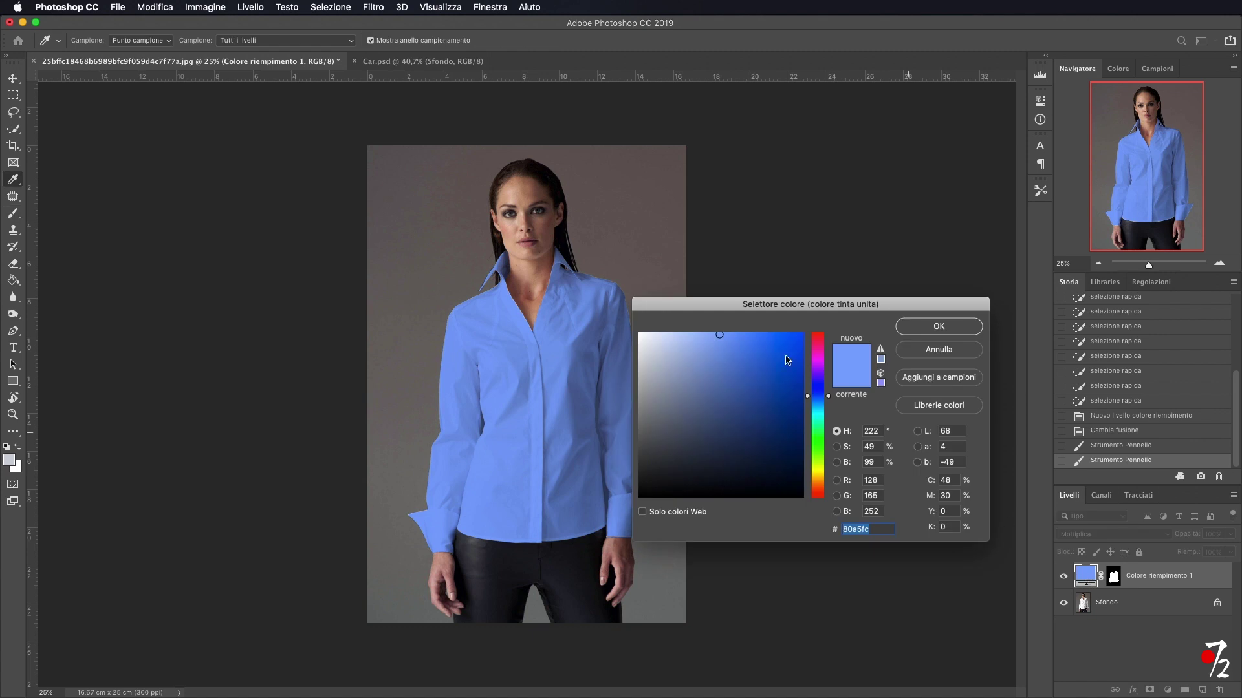
left_click_drag(829, 399, 823, 328)
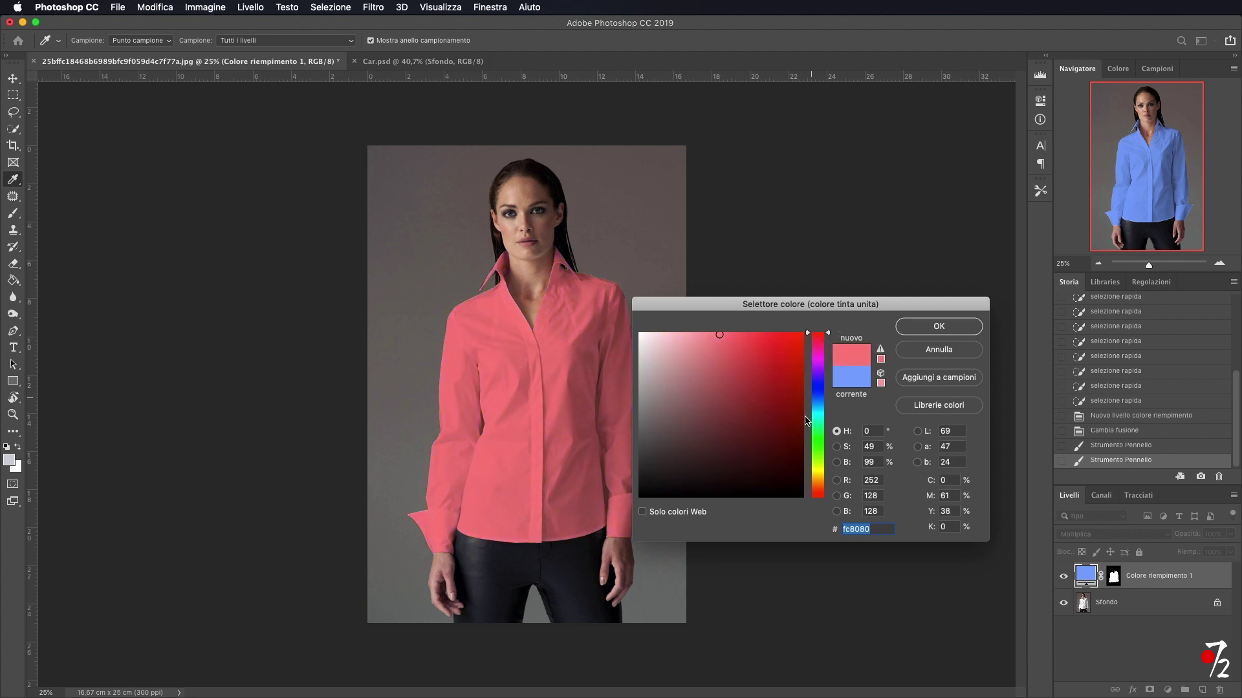
left_click_drag(823, 430, 825, 431)
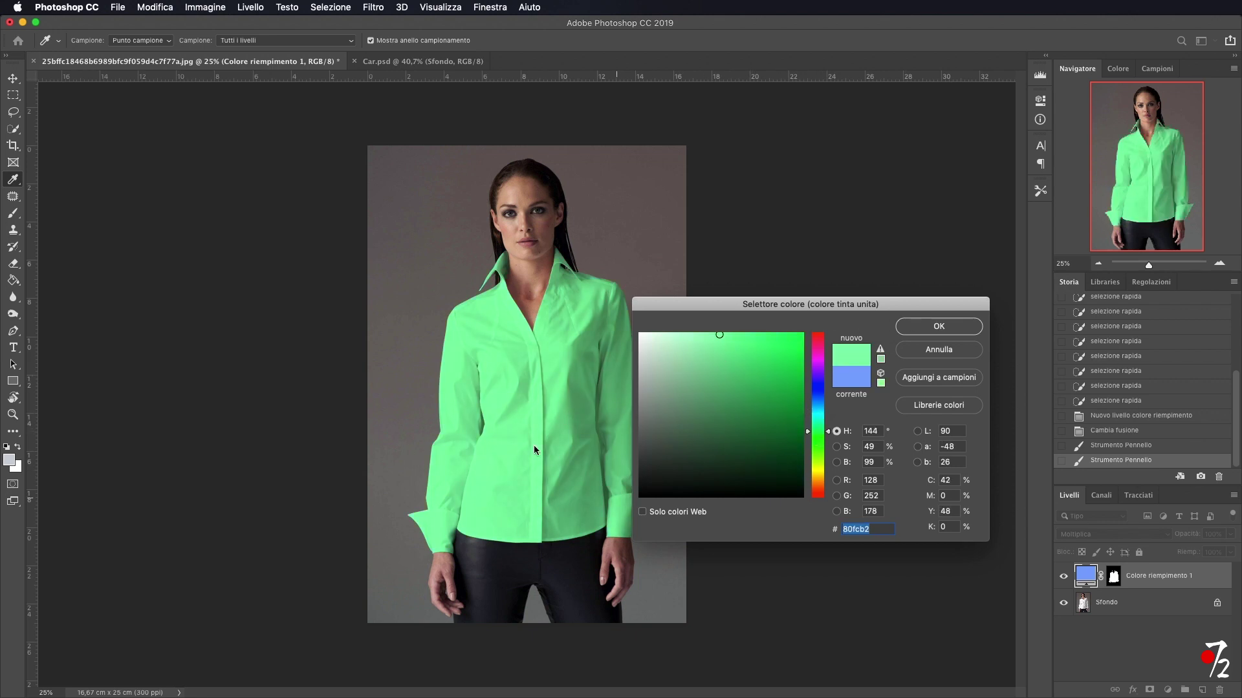
mouse_move(715, 368)
left_mouse_down()
mouse_move(708, 388)
mouse_move(699, 380)
mouse_move(712, 381)
left_mouse_up()
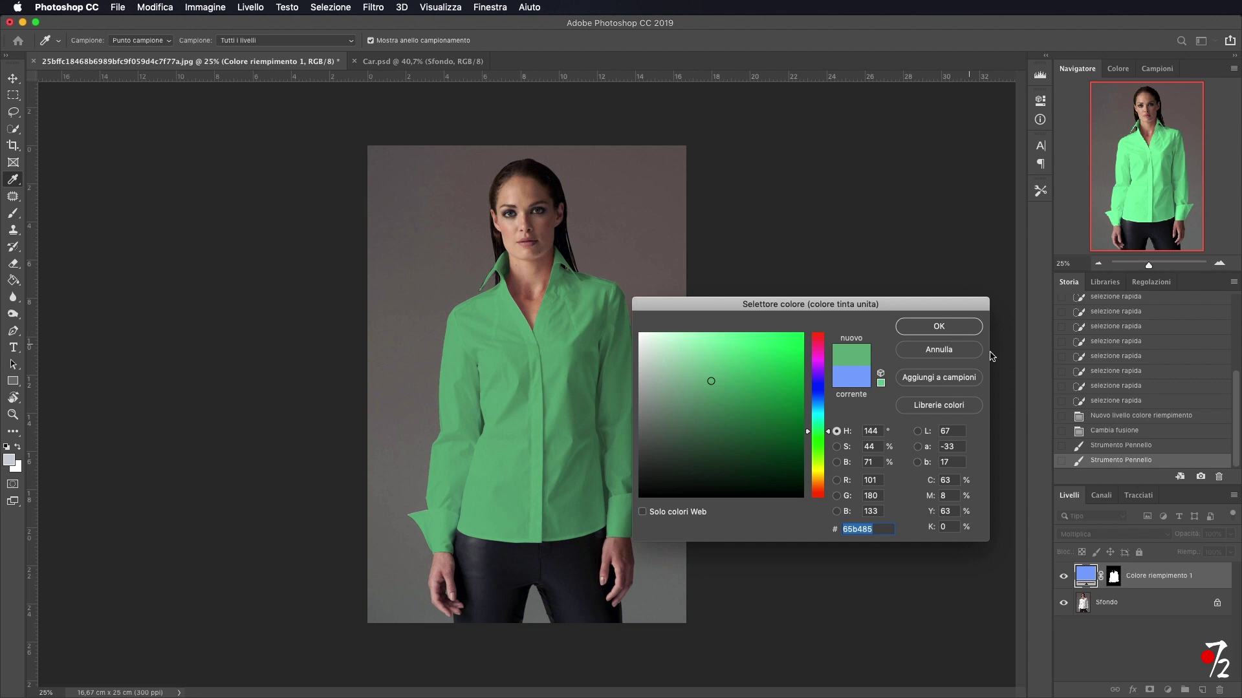
Set the shirt's fill colour to dark grey 252525 and lower the fill layer's opacity to 95%.
left_click_drag(758, 304, 856, 198)
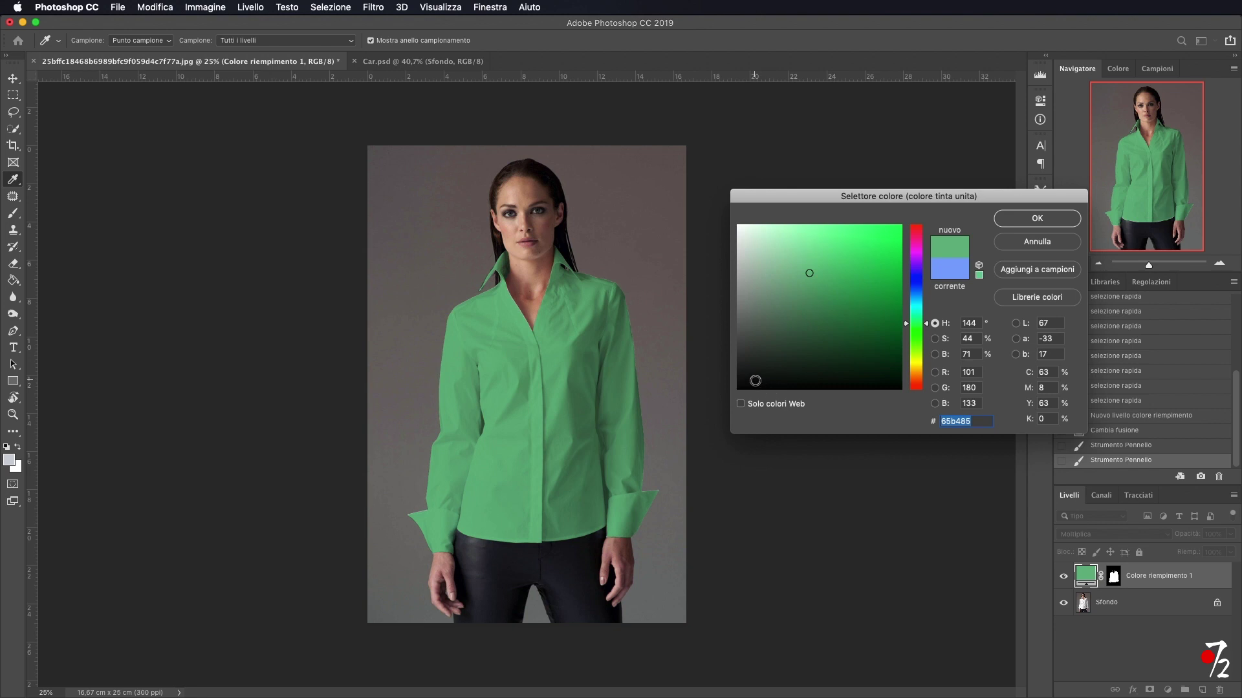
left_click_drag(757, 383, 679, 430)
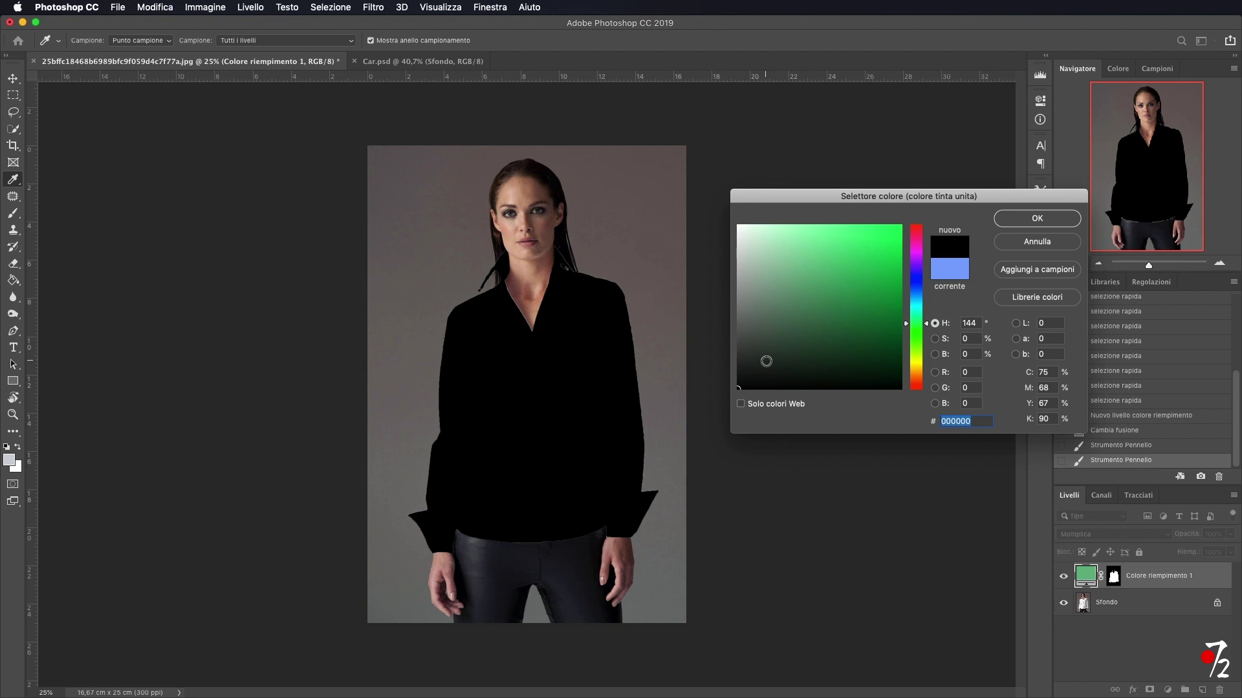
left_click_drag(738, 364, 738, 363)
left_click_drag(924, 326, 918, 424)
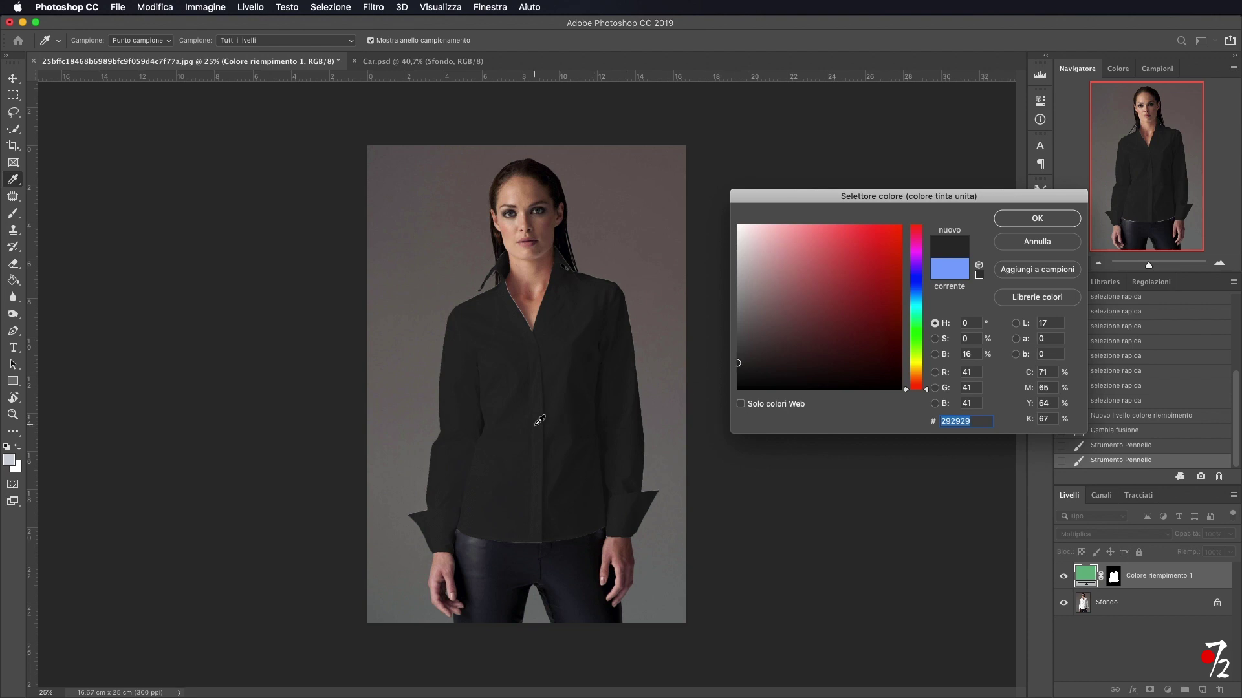
left_click(737, 362)
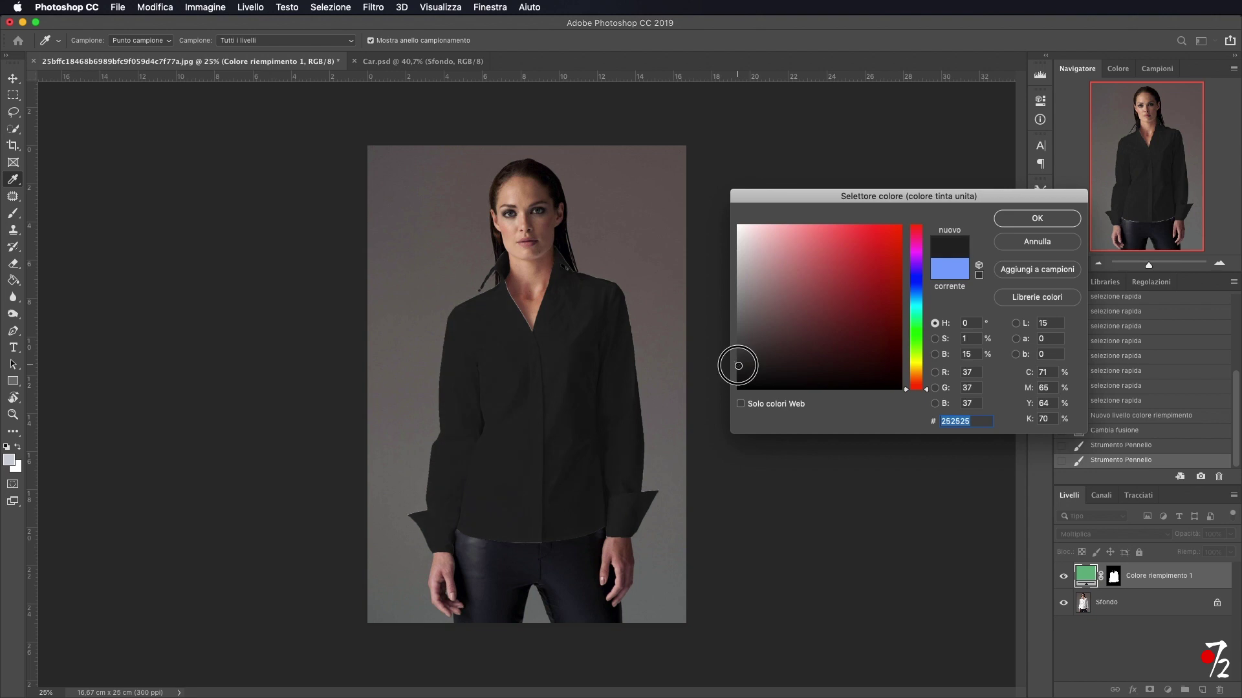
left_click_drag(737, 363, 737, 366)
left_click(1068, 222)
left_click(1230, 534)
left_click_drag(1231, 550, 1228, 551)
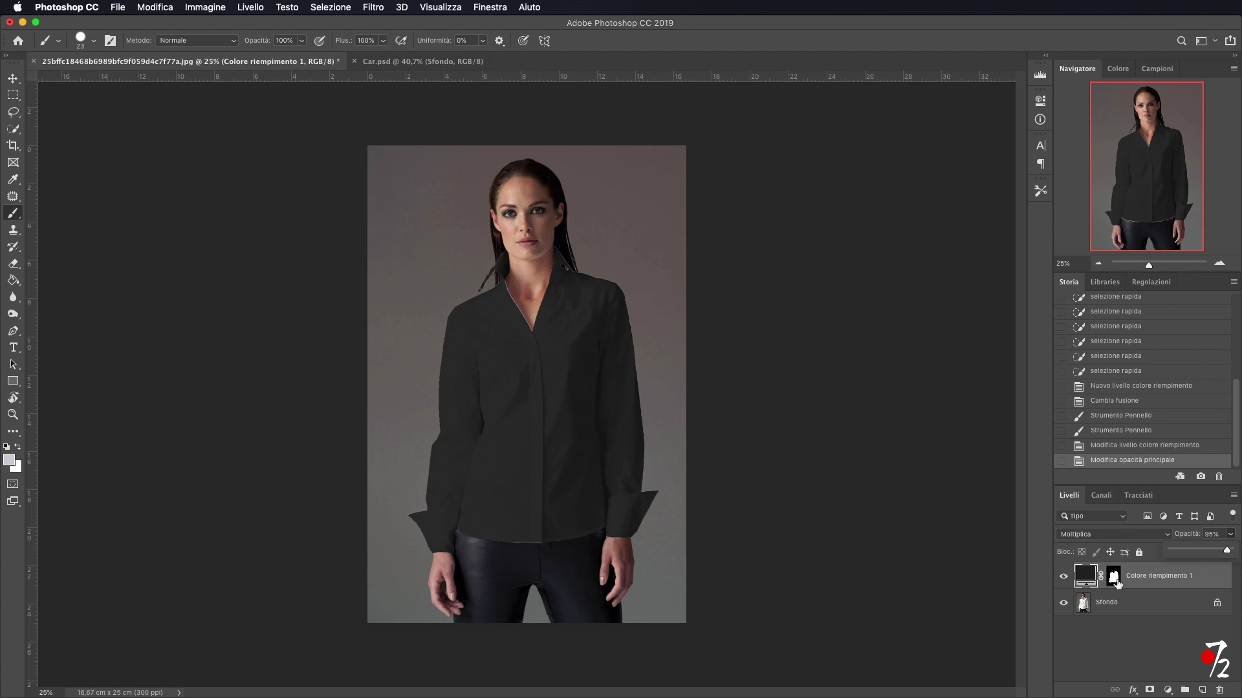
Change the shirt's fill colour to black 000000 and set the fill layer's opacity to 100%.
double_click(1086, 576)
left_click_drag(789, 331, 668, 500)
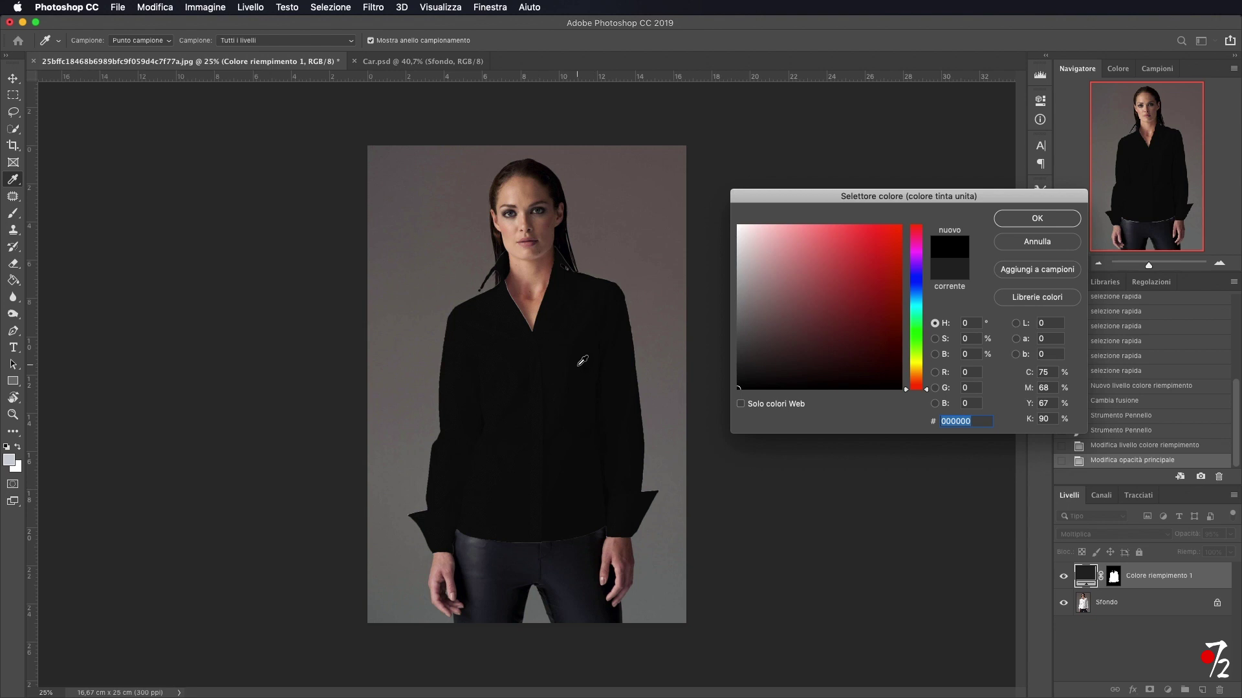
left_click(1017, 225)
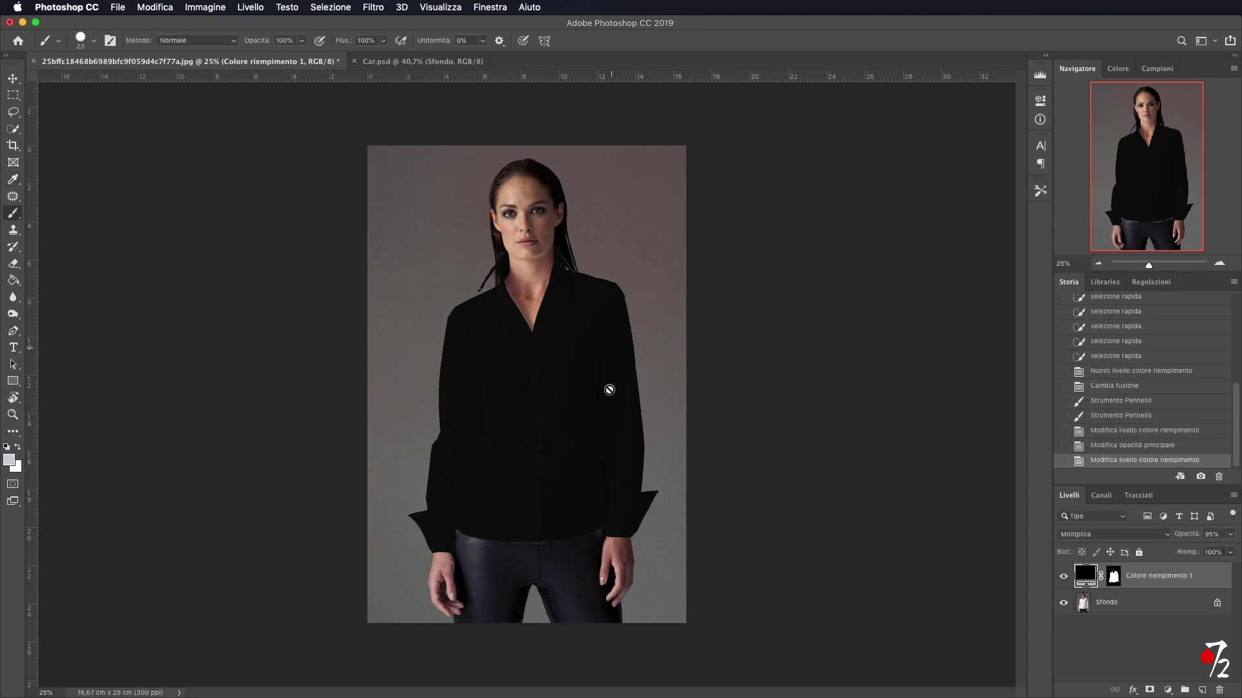
left_click(1230, 534)
left_click_drag(1230, 552, 1234, 550)
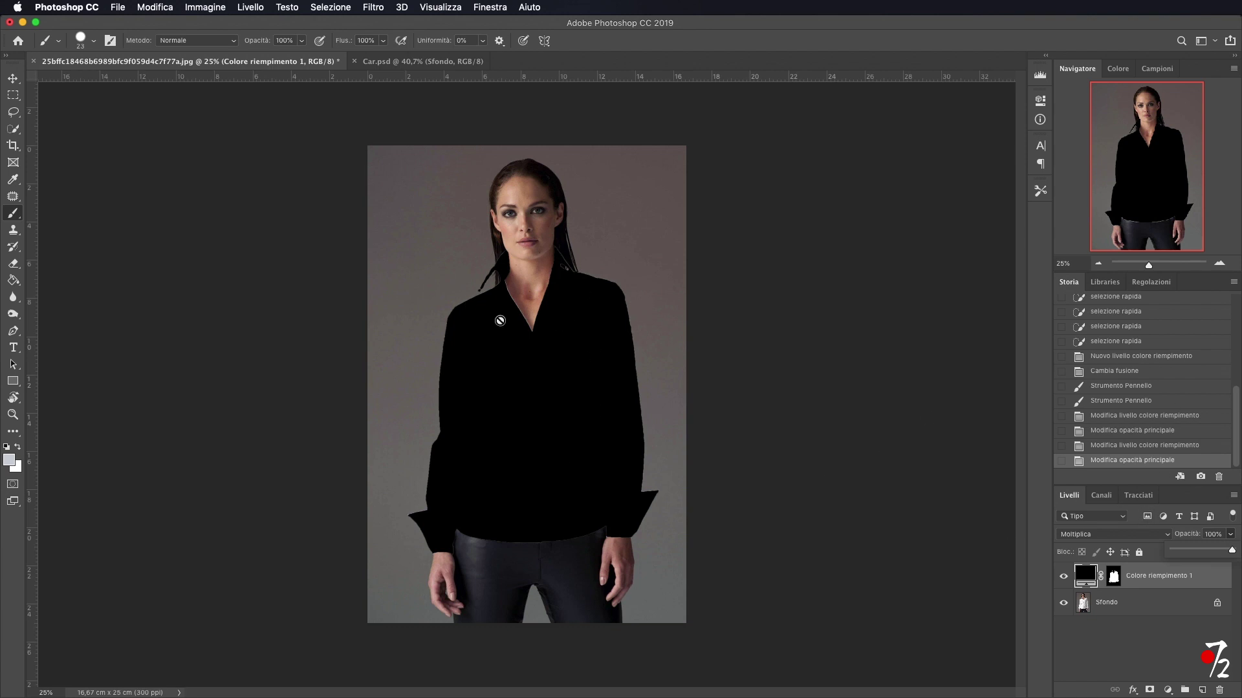
Try a white stroke and a black stroke on the fill layer's mask along the neckline, undoing both.
left_click(1220, 265)
left_click(1220, 266)
left_click(1220, 265)
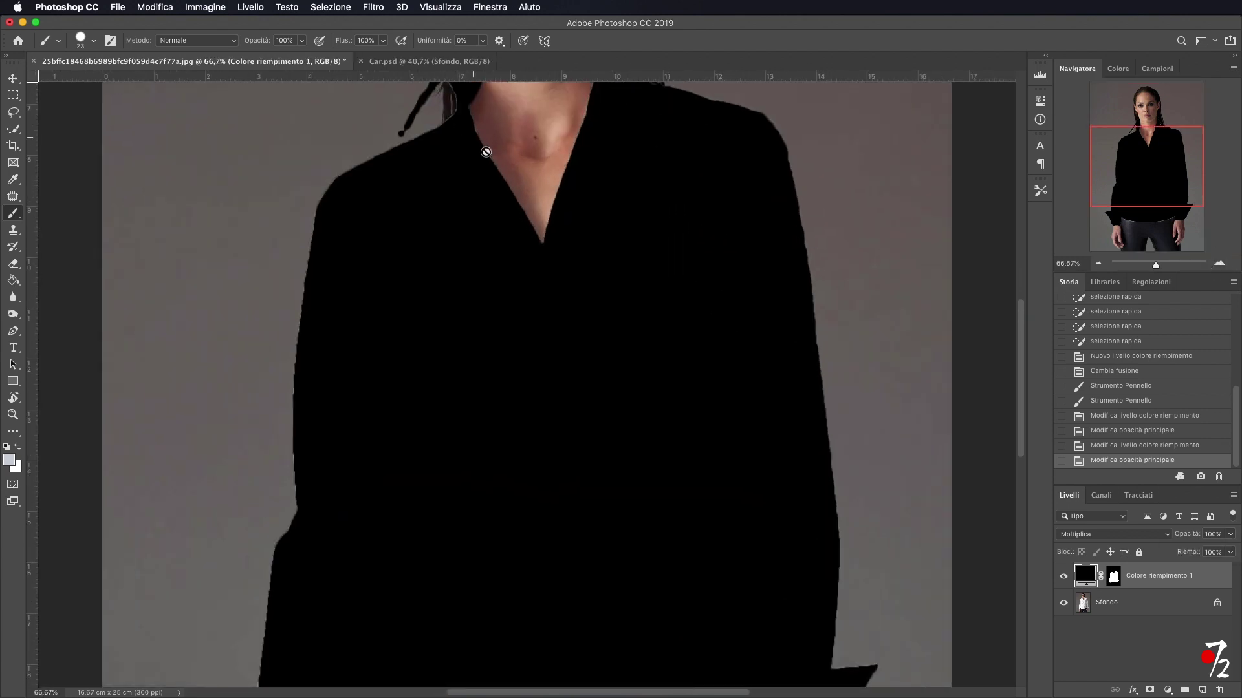
left_click(1114, 576)
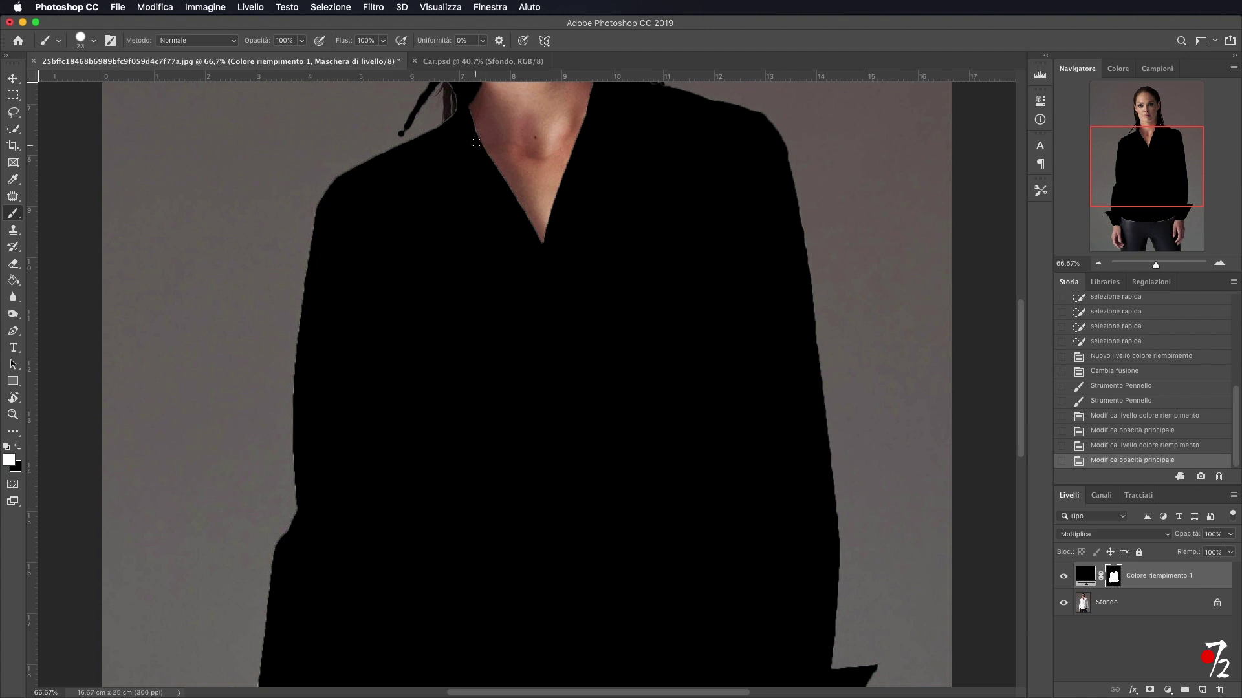
left_click(509, 195)
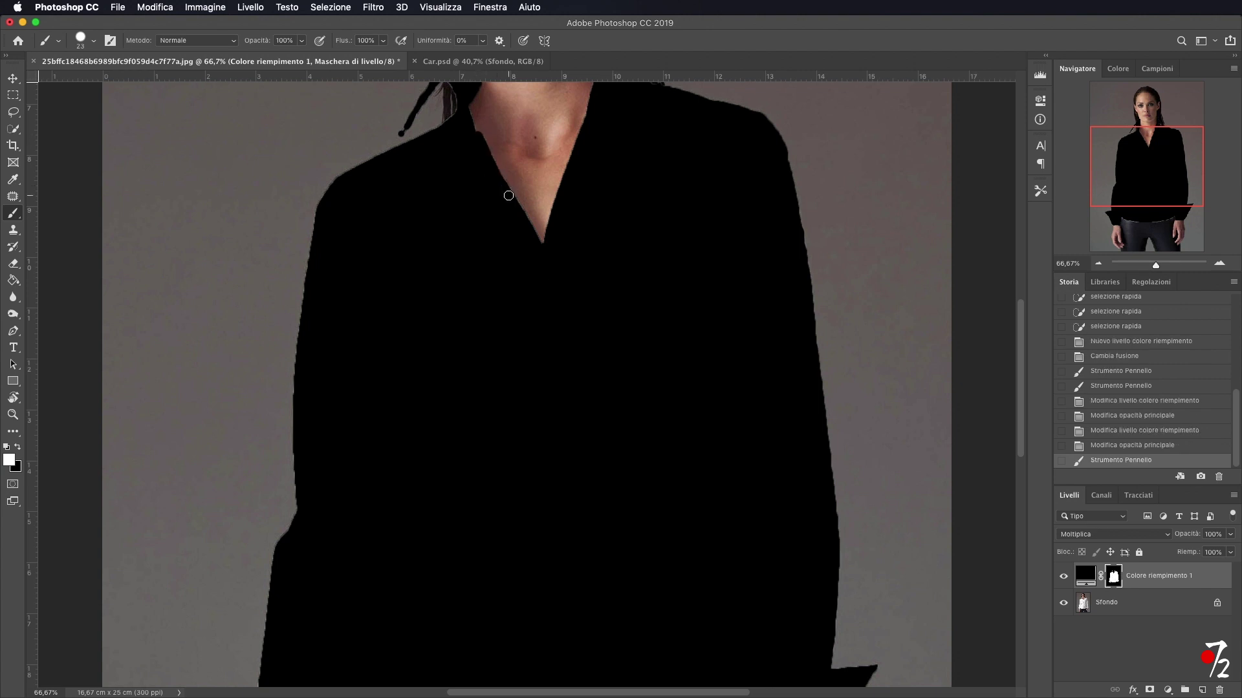
left_click_drag(479, 135, 519, 210)
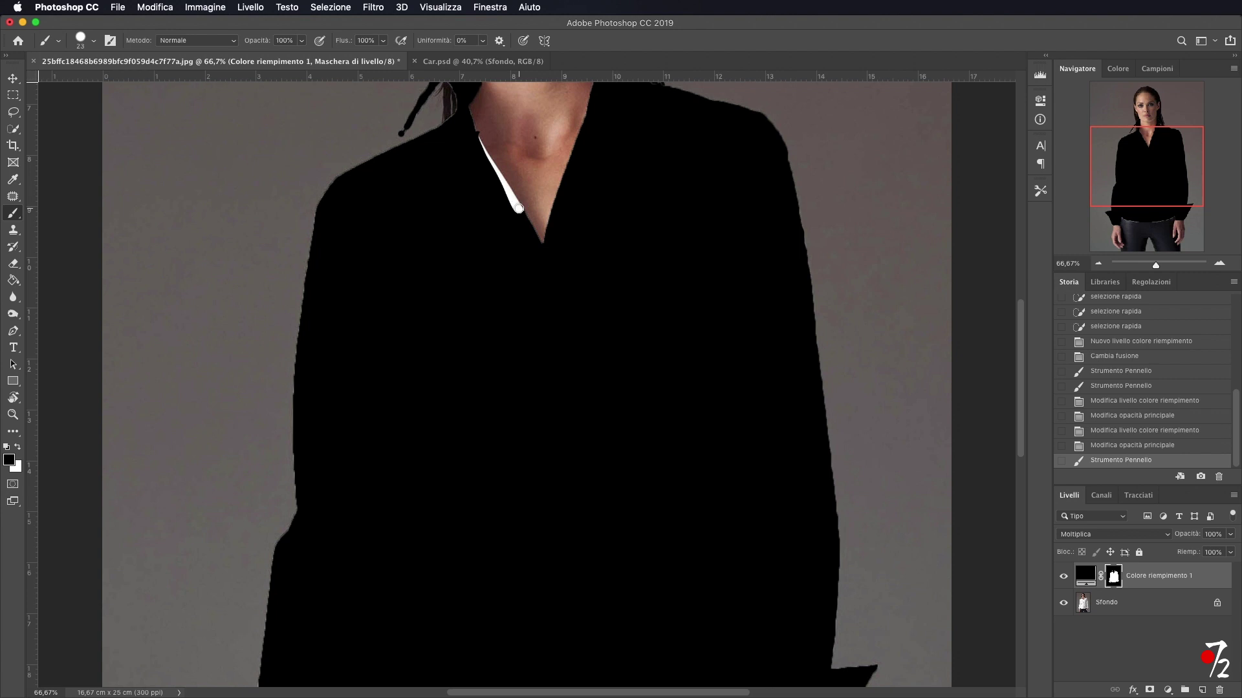
key("super+z")
key("super+z")
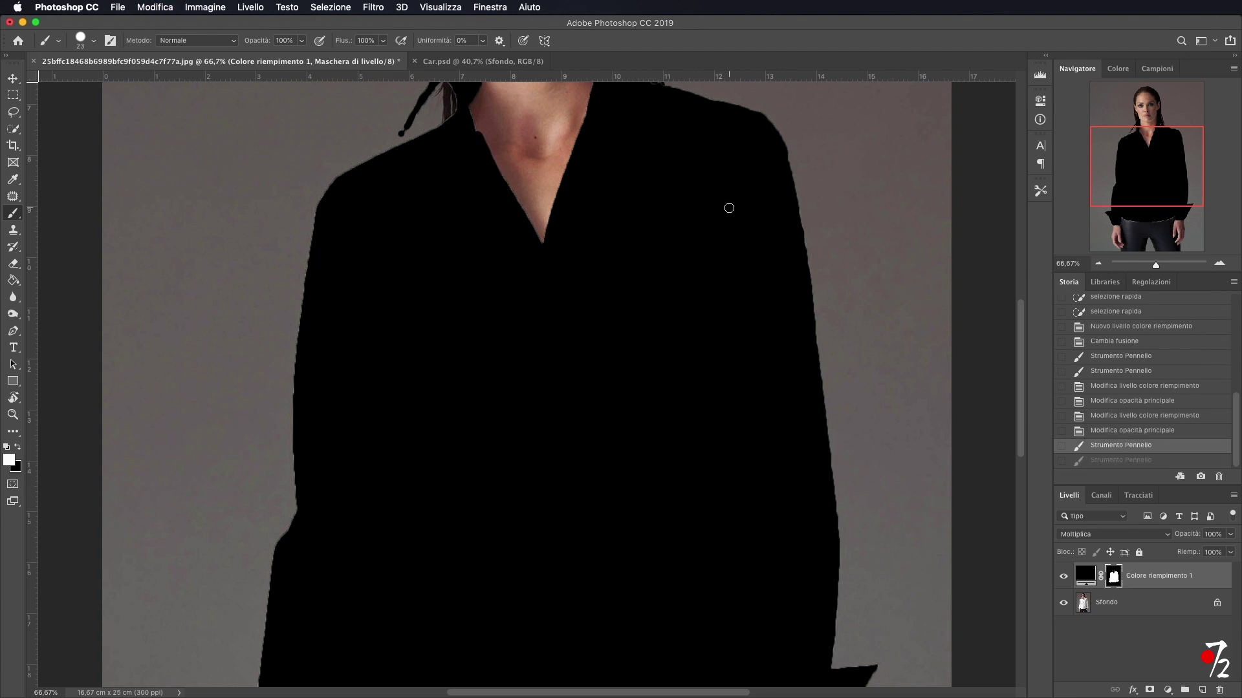
Recolour the shirt's fill layer to a light coral red and show the whole image.
double_click(1085, 575)
mouse_move(840, 253)
left_mouse_down()
mouse_move(836, 233)
mouse_move(815, 226)
left_mouse_up()
left_click(1017, 220)
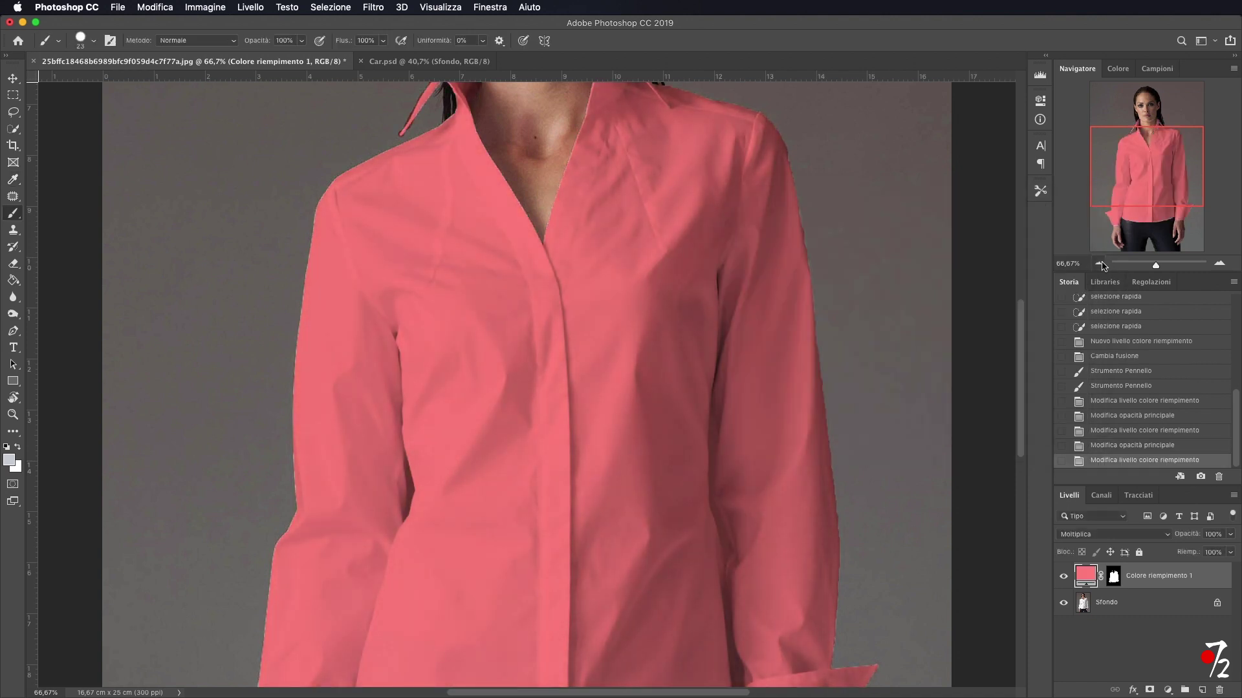
left_click(1099, 264)
left_click(1100, 264)
left_click(1100, 264)
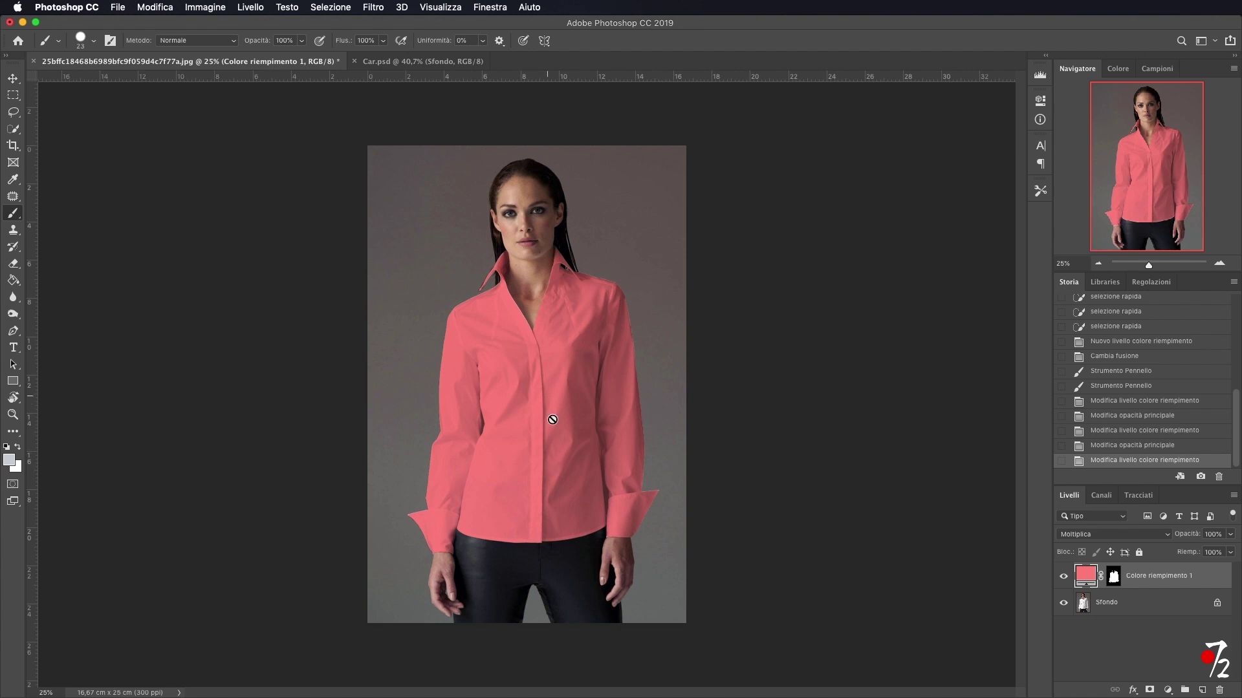
Switch to Car.psd and hide and show its colour fill layer to compare the original and recoloured car.
left_click(393, 62)
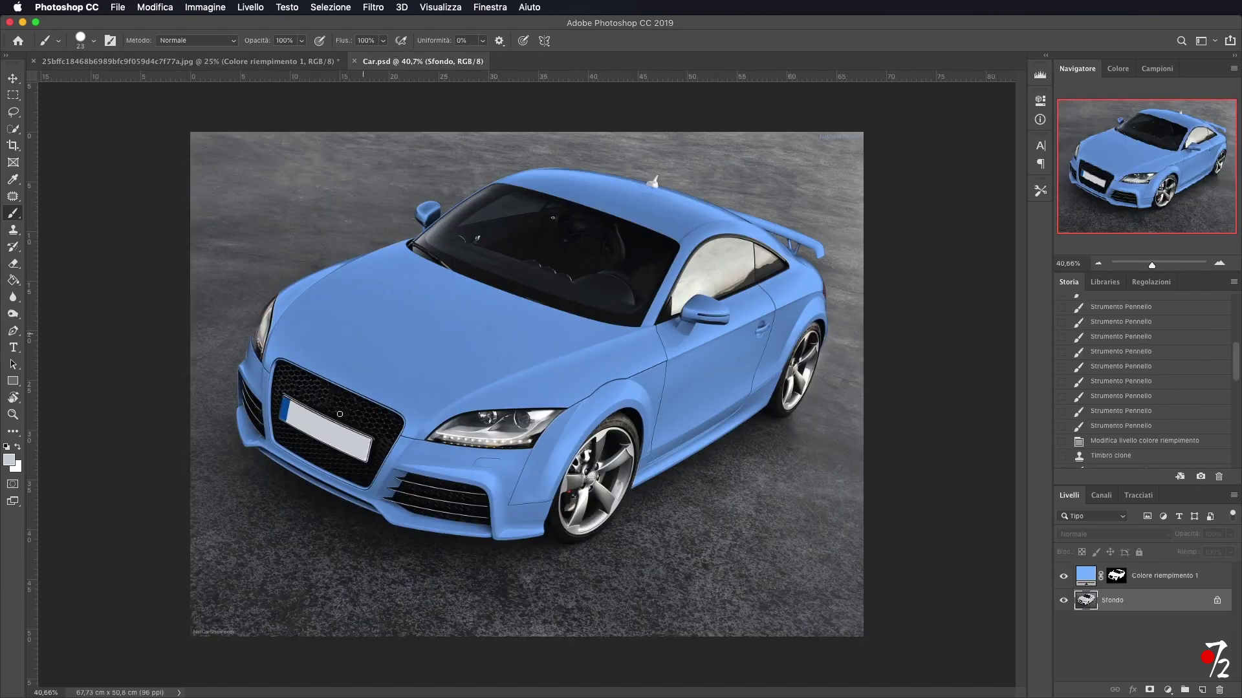
left_click(1064, 577)
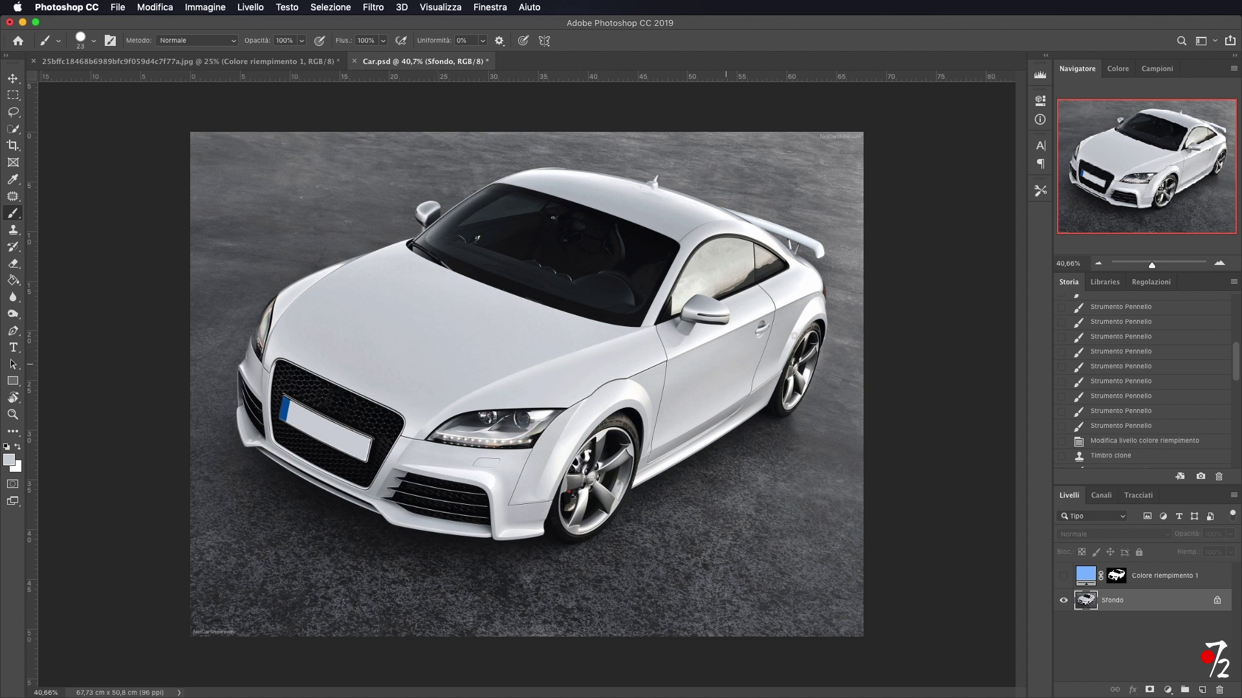
left_click(1063, 577)
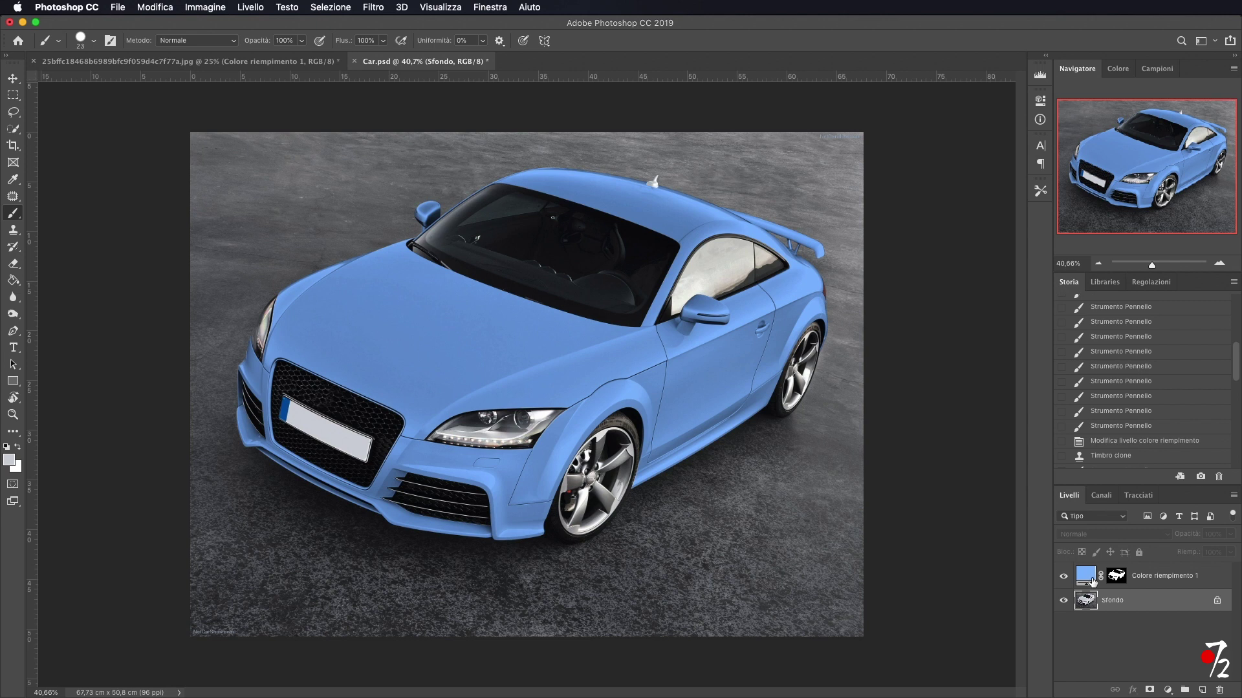
Change the car's fill layer colour to light yellow by shifting only its hue.
double_click(1090, 579)
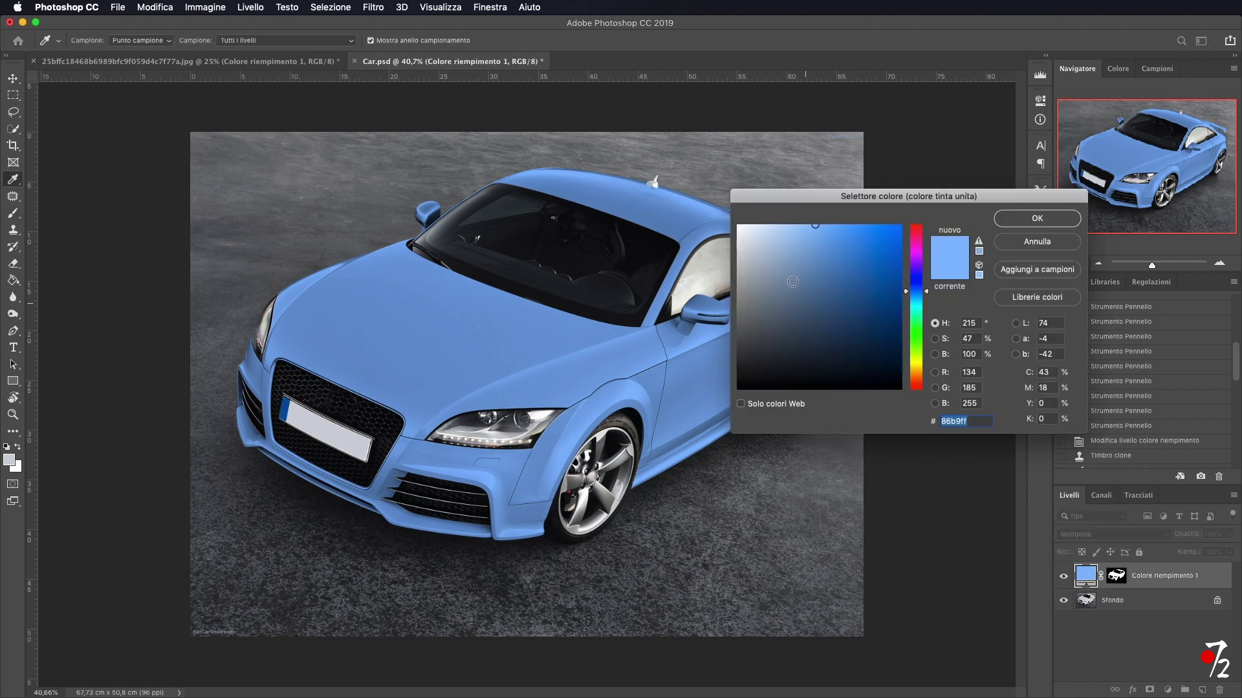
left_click_drag(926, 292, 926, 370)
key("Return")
key("b")
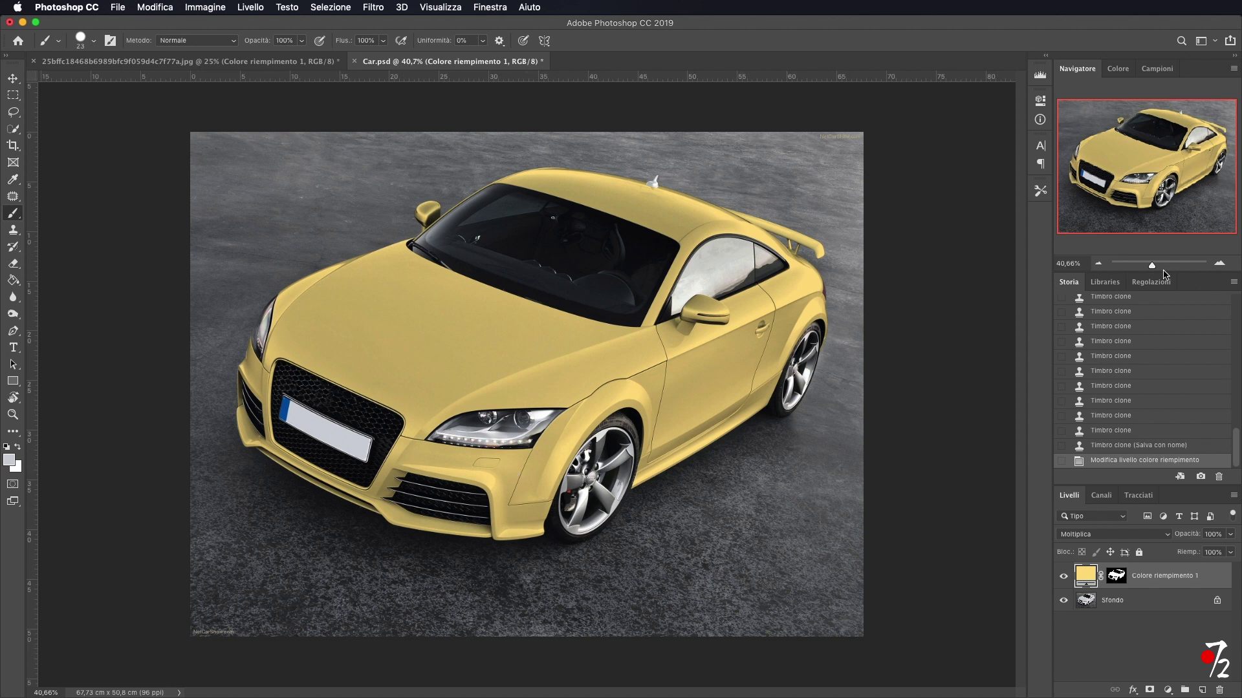